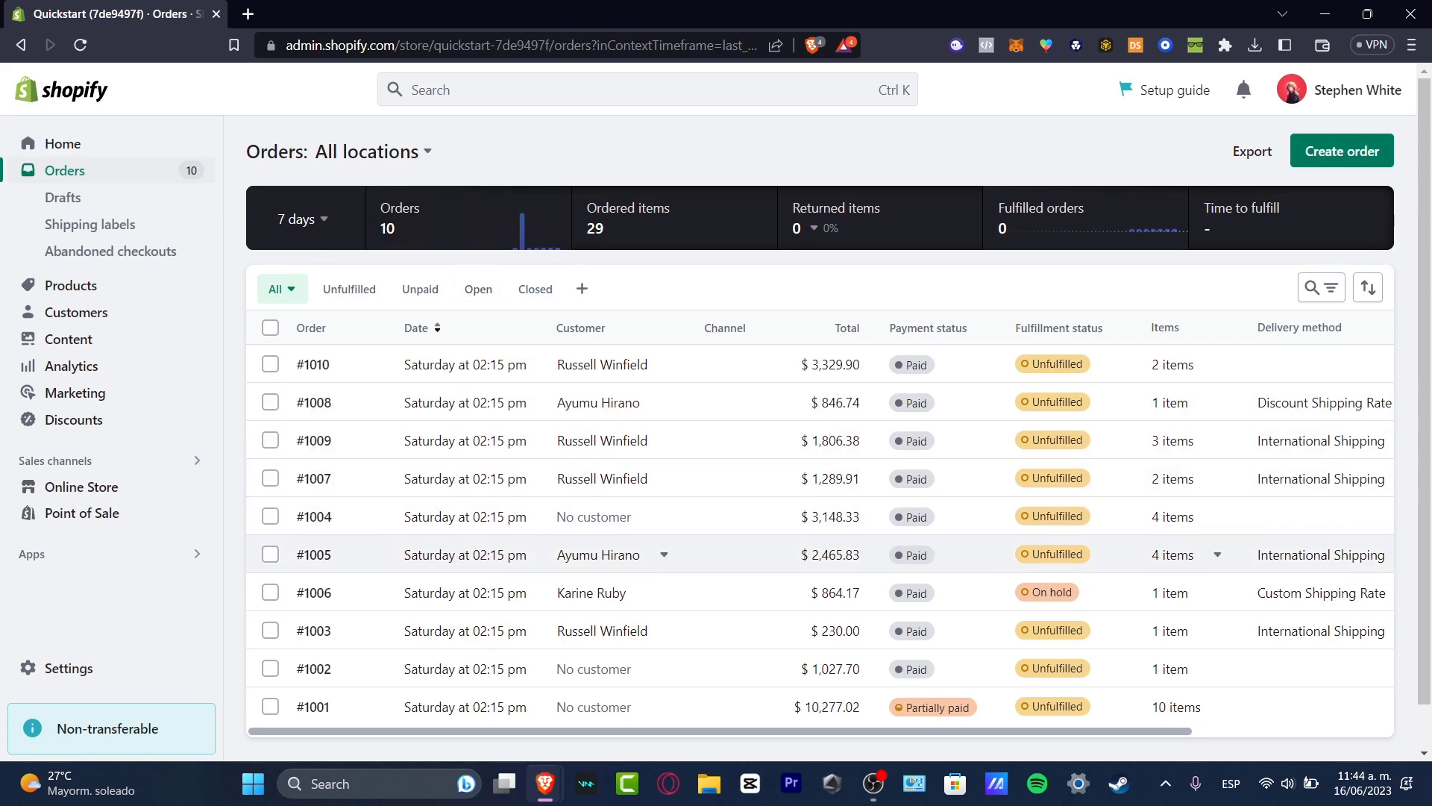
# Open the Payments section of the store settings
pyautogui.click(68, 667)
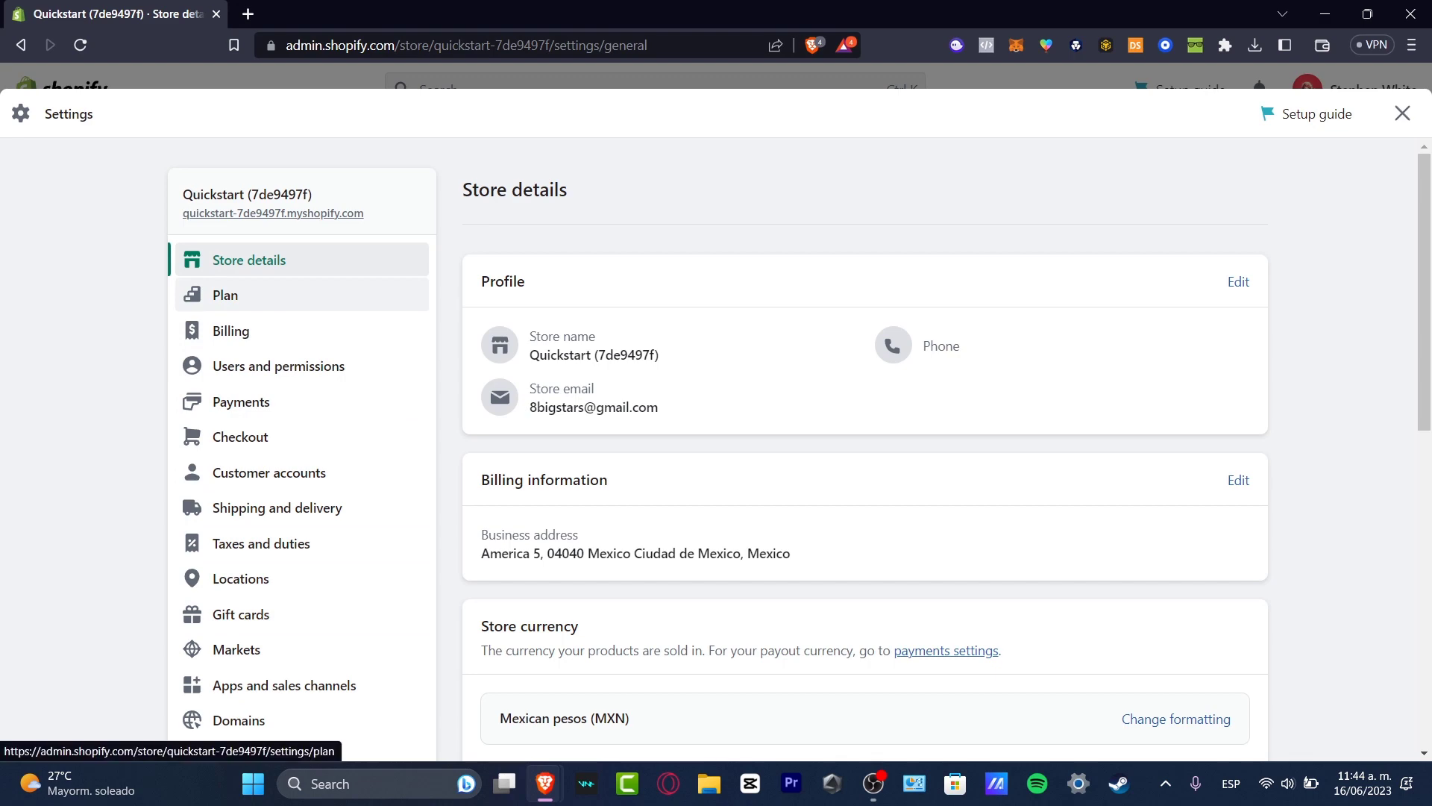
pyautogui.scroll(-3, 246, 333)
pyautogui.scroll(3, 246, 578)
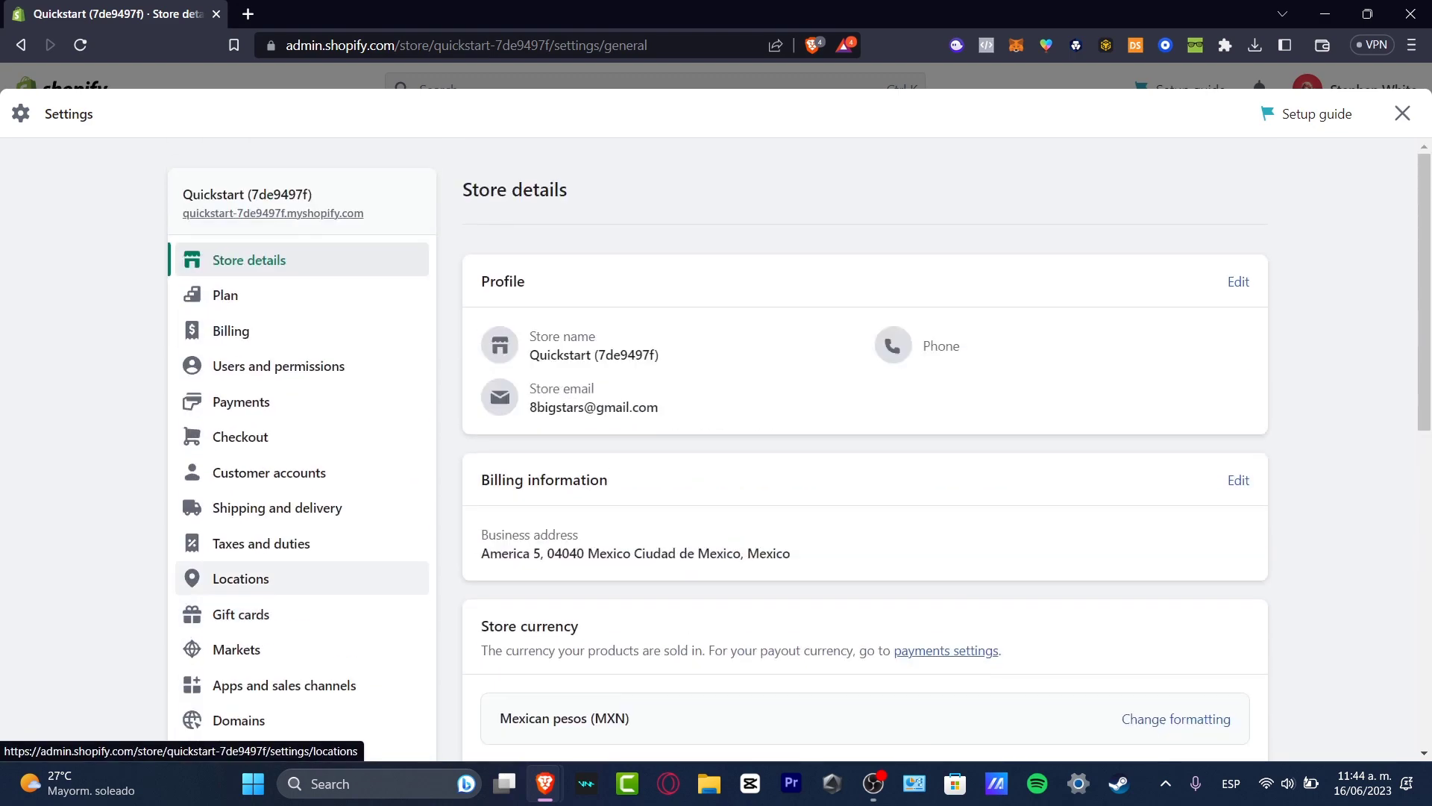
pyautogui.click(241, 401)
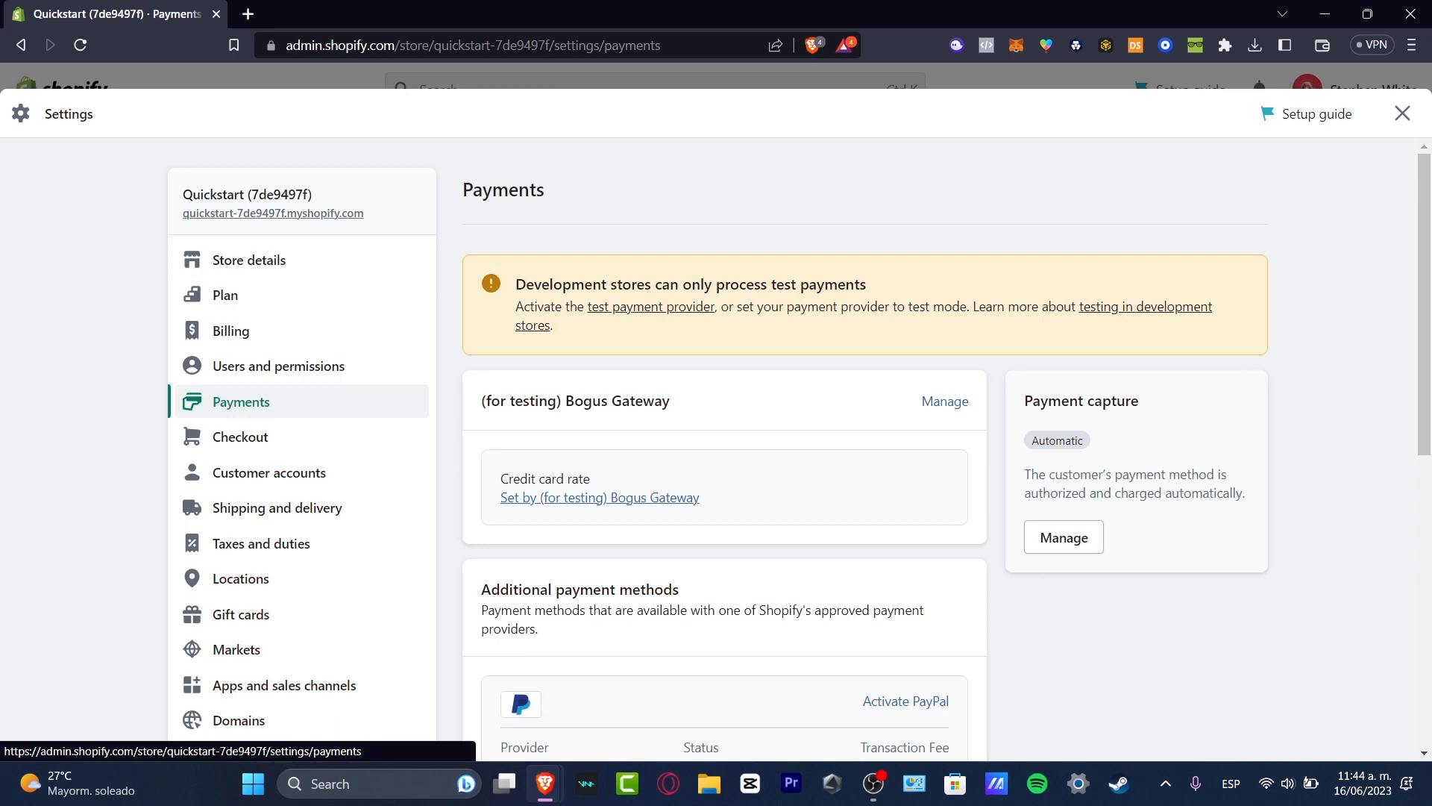
# Review the details of the (for testing) Bogus Gateway payment provider and return to the Payments settings
pyautogui.moveTo(575, 401); pyautogui.dragTo(669, 400)
pyautogui.click(944, 401)
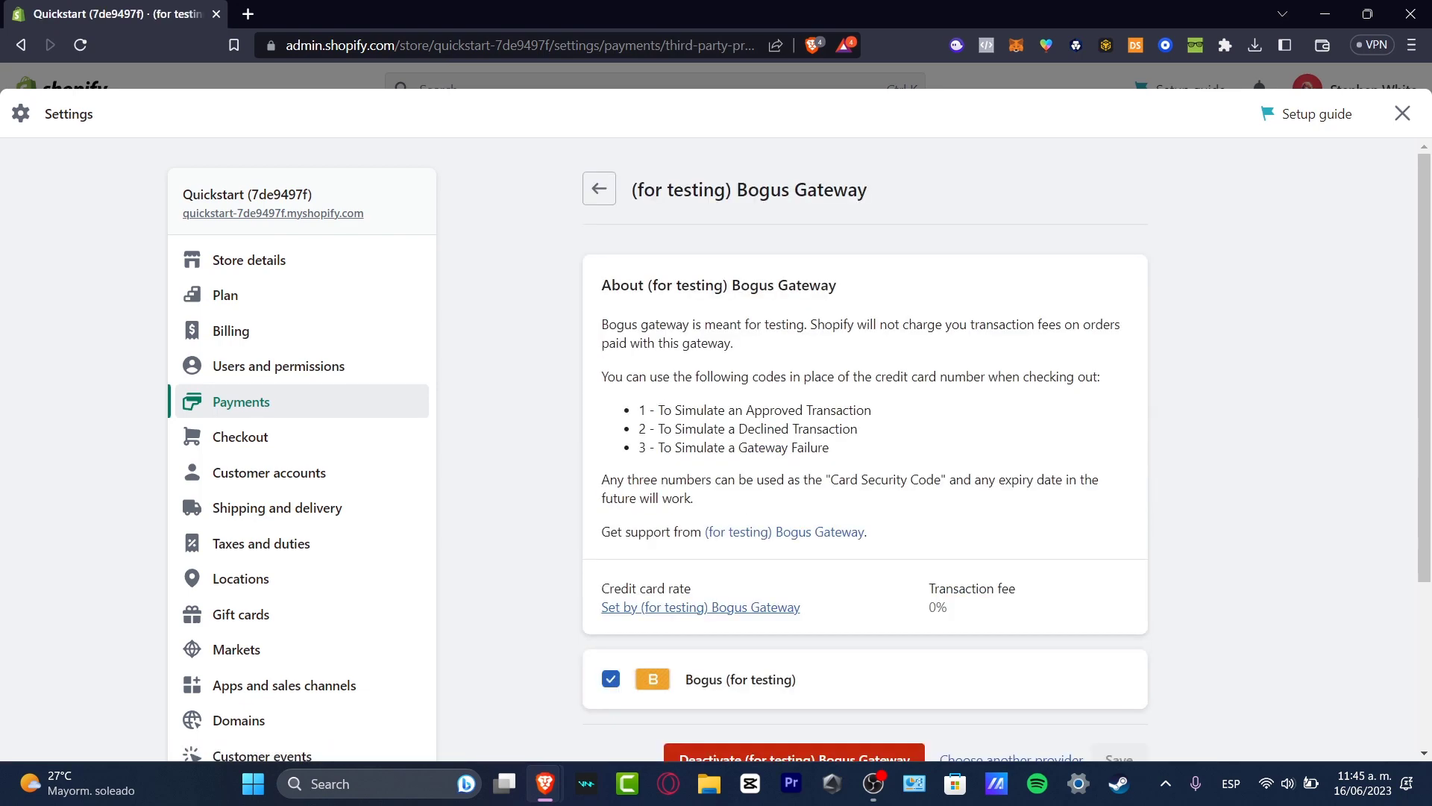
pyautogui.scroll(-3, 865, 447)
pyautogui.scroll(4, 865, 447)
pyautogui.click(599, 189)
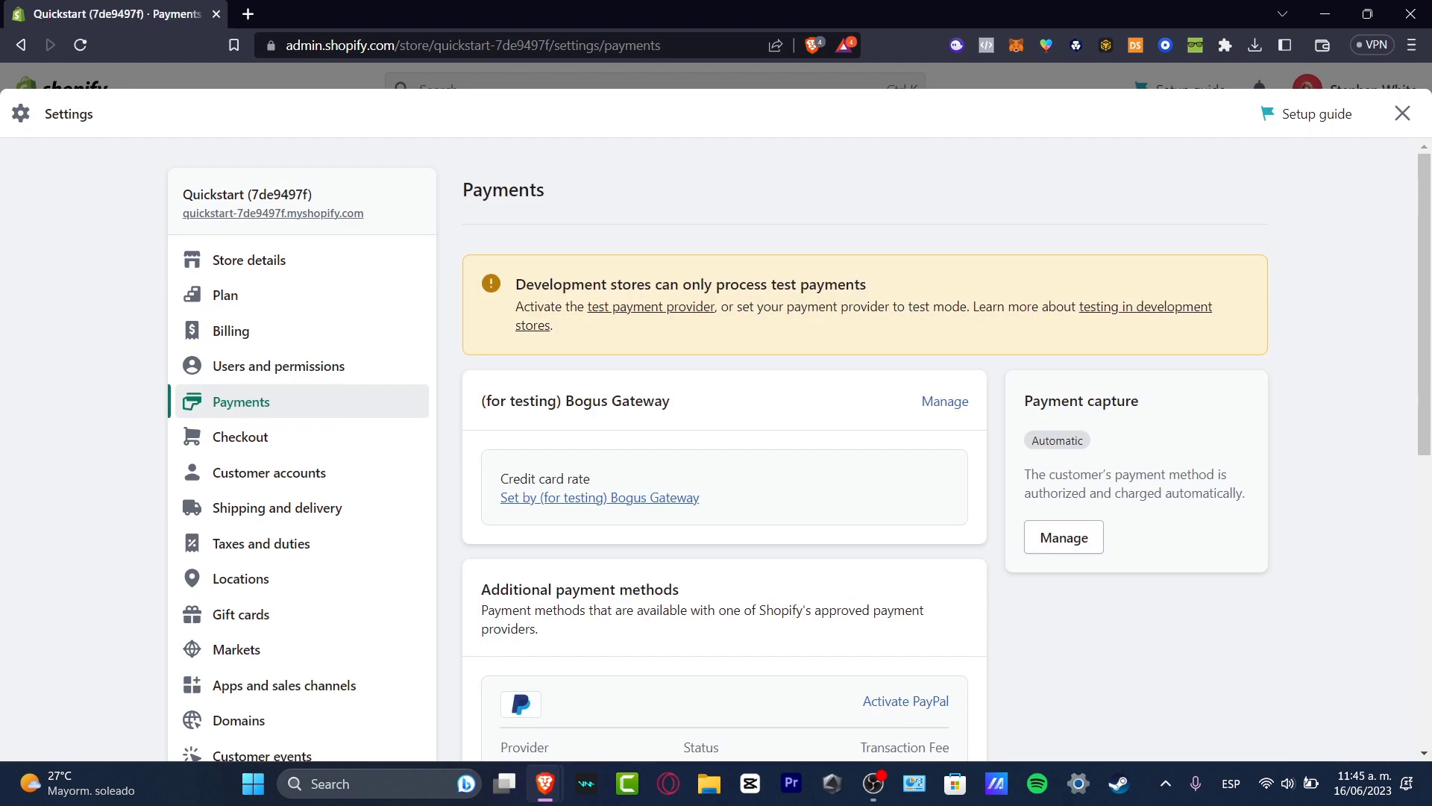
# Examine the additional payment methods and the options to search for one by payment method or by provider, and return to Payments
pyautogui.scroll(-3, 798, 447)
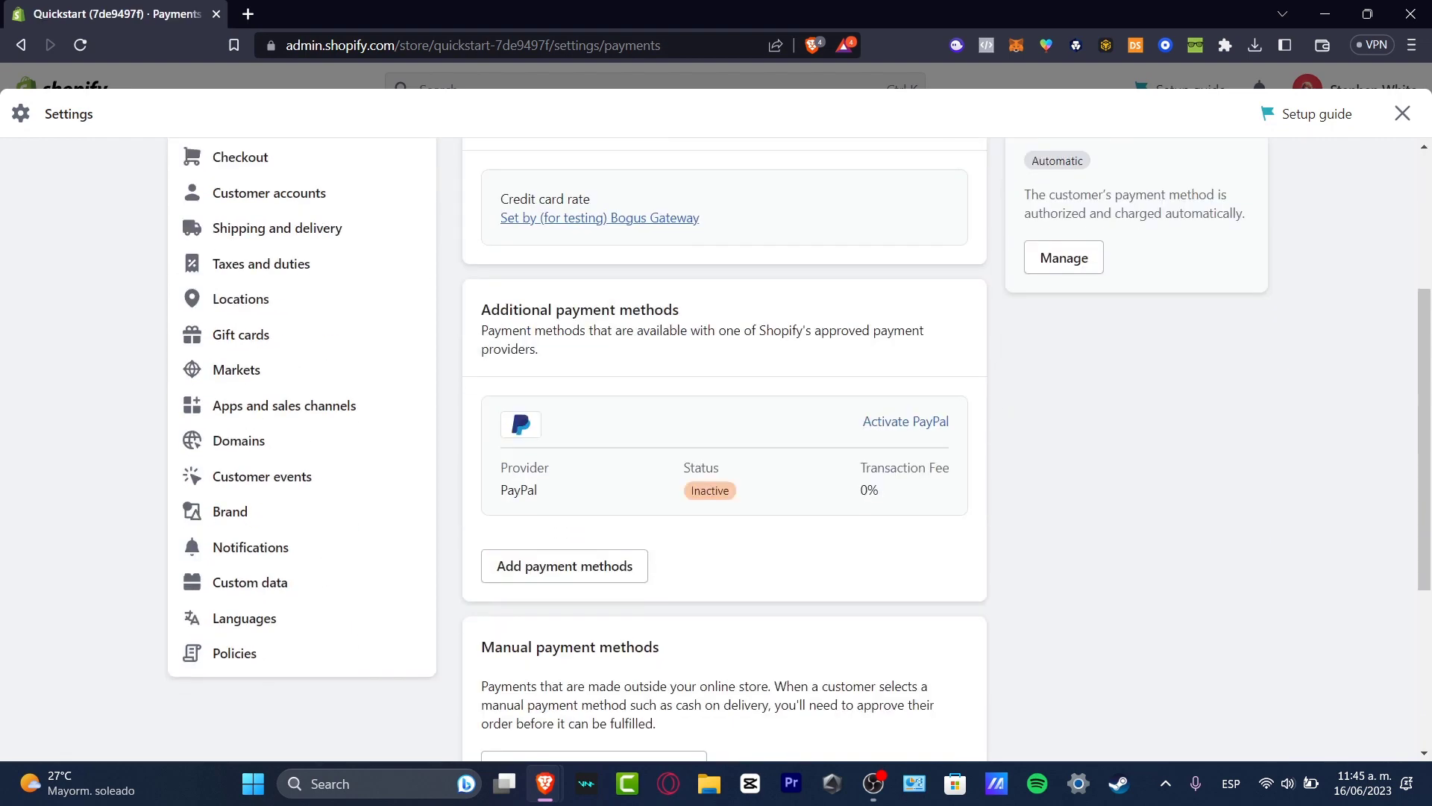
pyautogui.moveTo(490, 310); pyautogui.dragTo(679, 310)
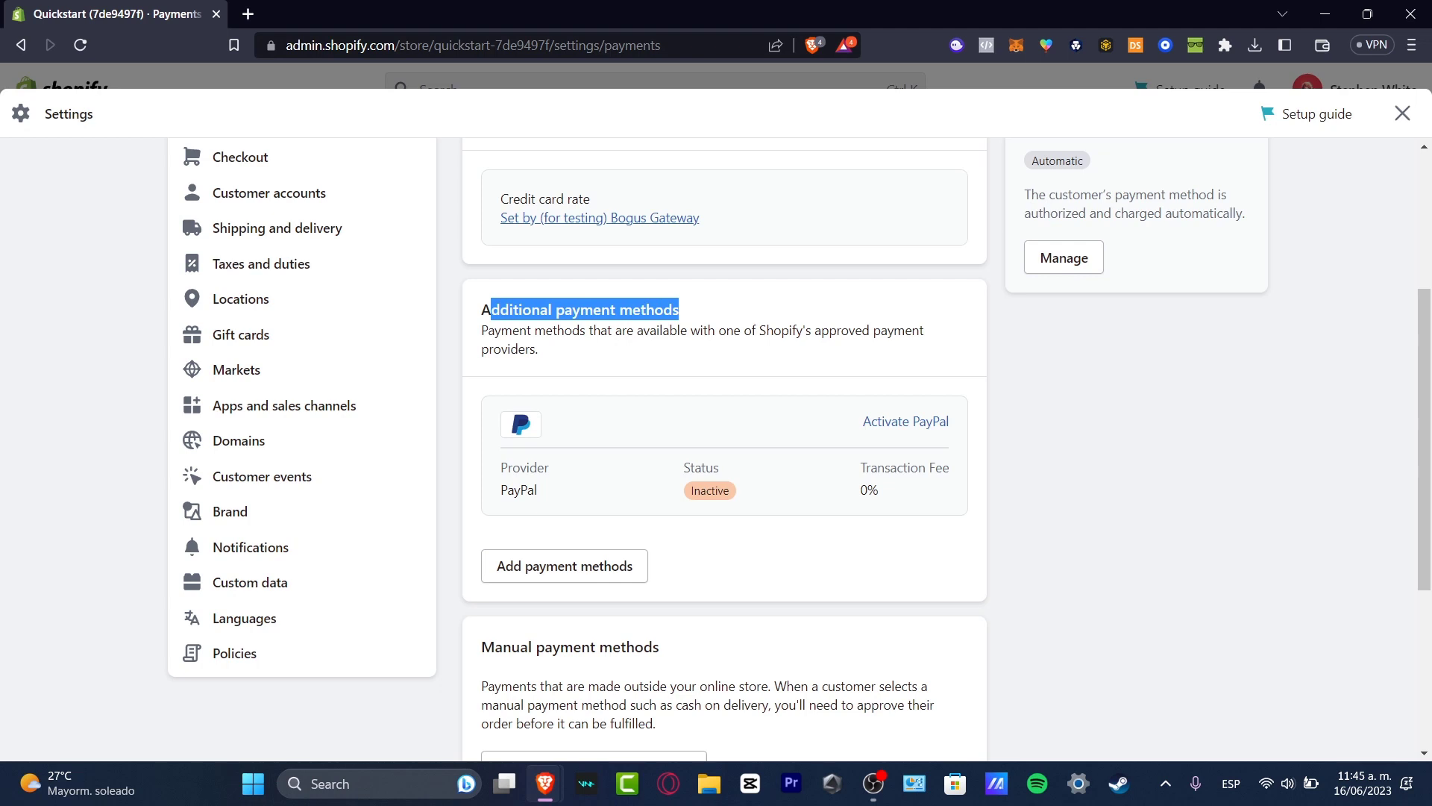
pyautogui.moveTo(537, 490); pyautogui.dragTo(500, 490)
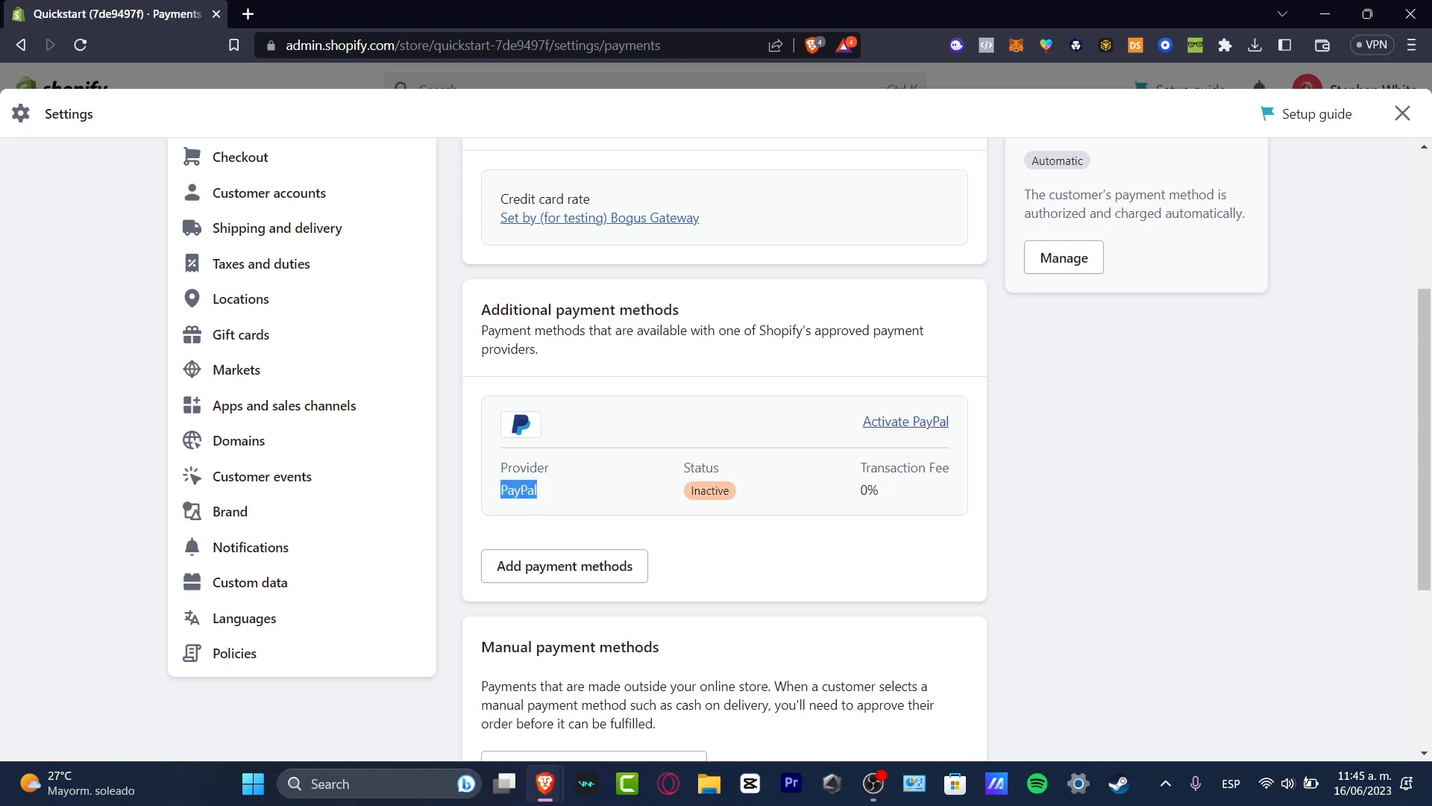
pyautogui.click(564, 566)
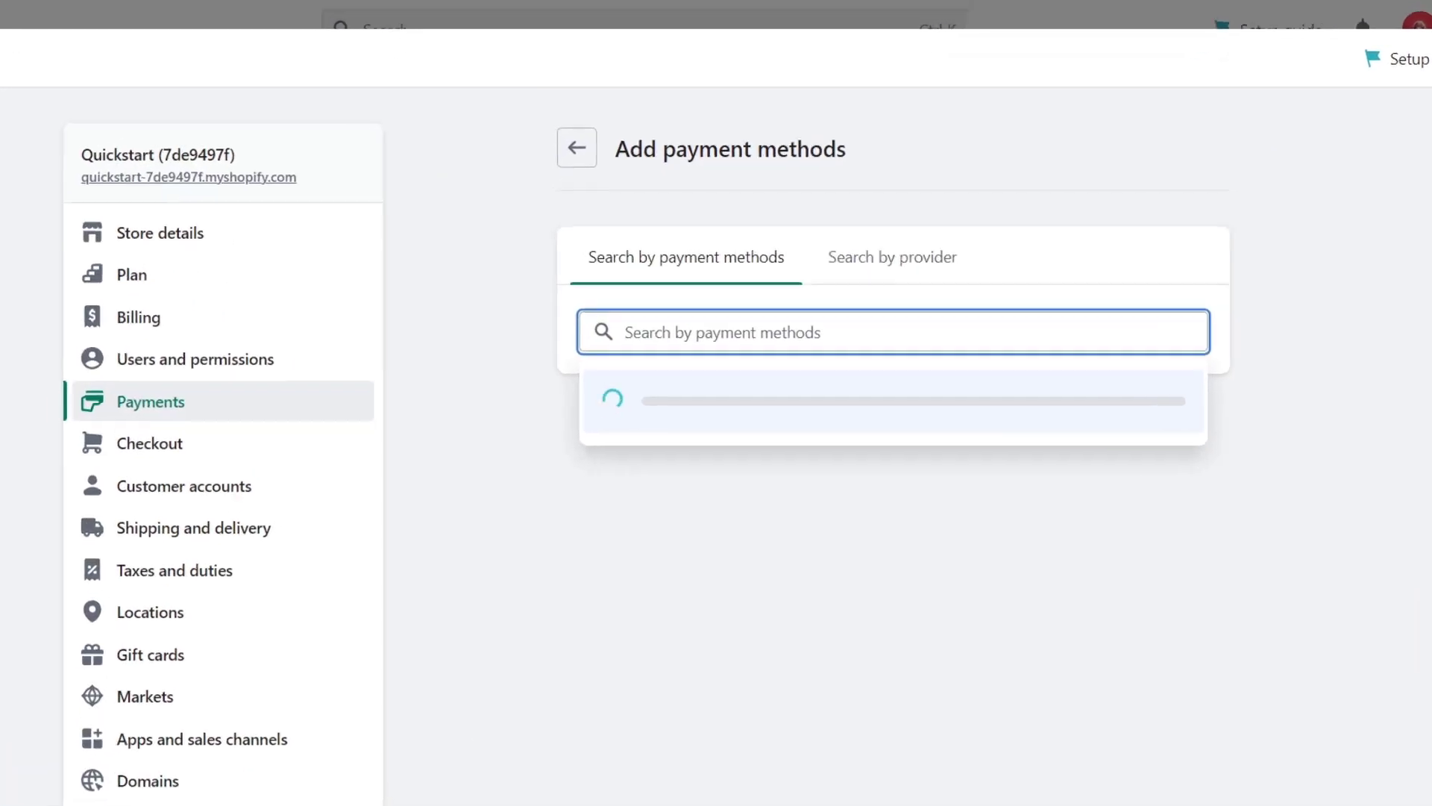
pyautogui.click(905, 245)
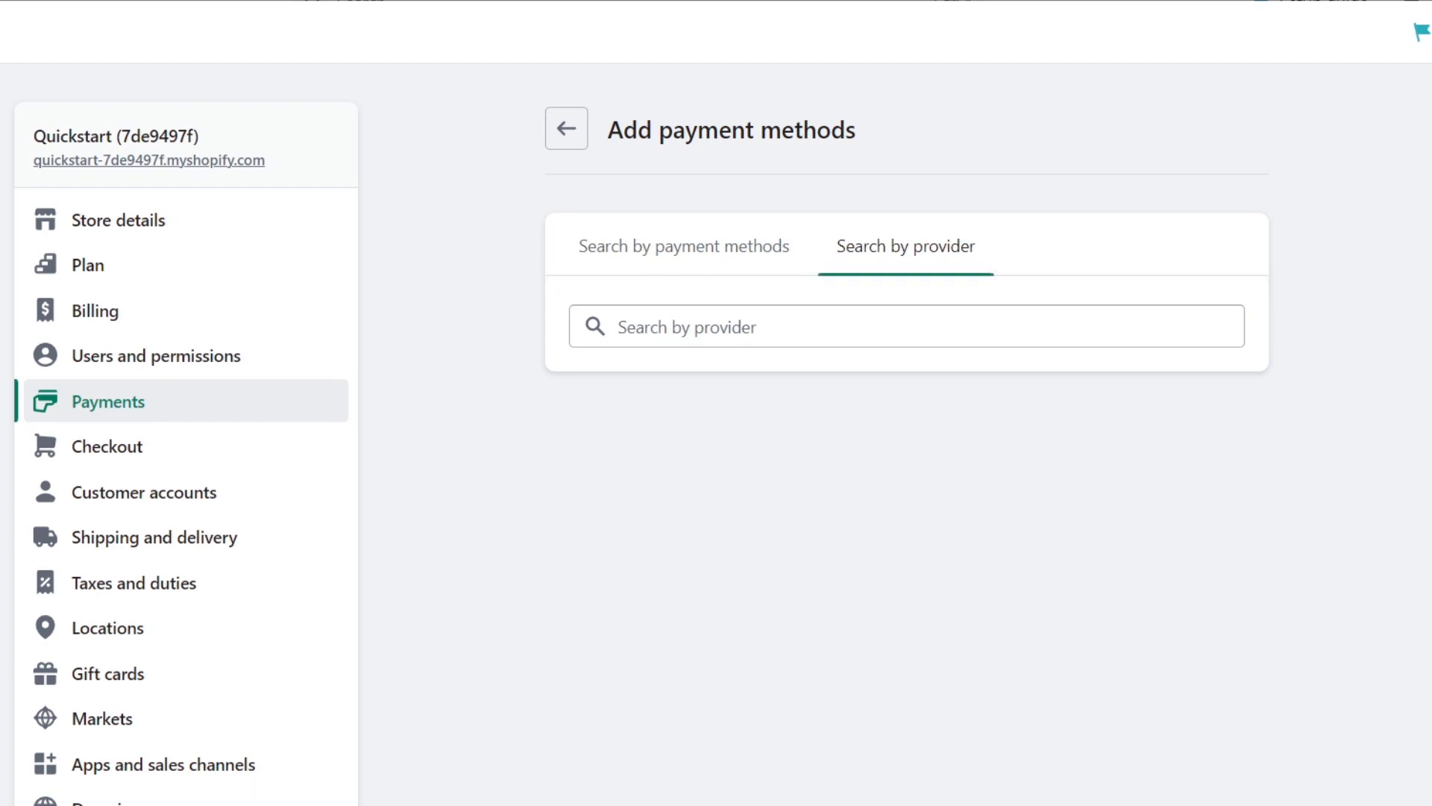
pyautogui.click(905, 325)
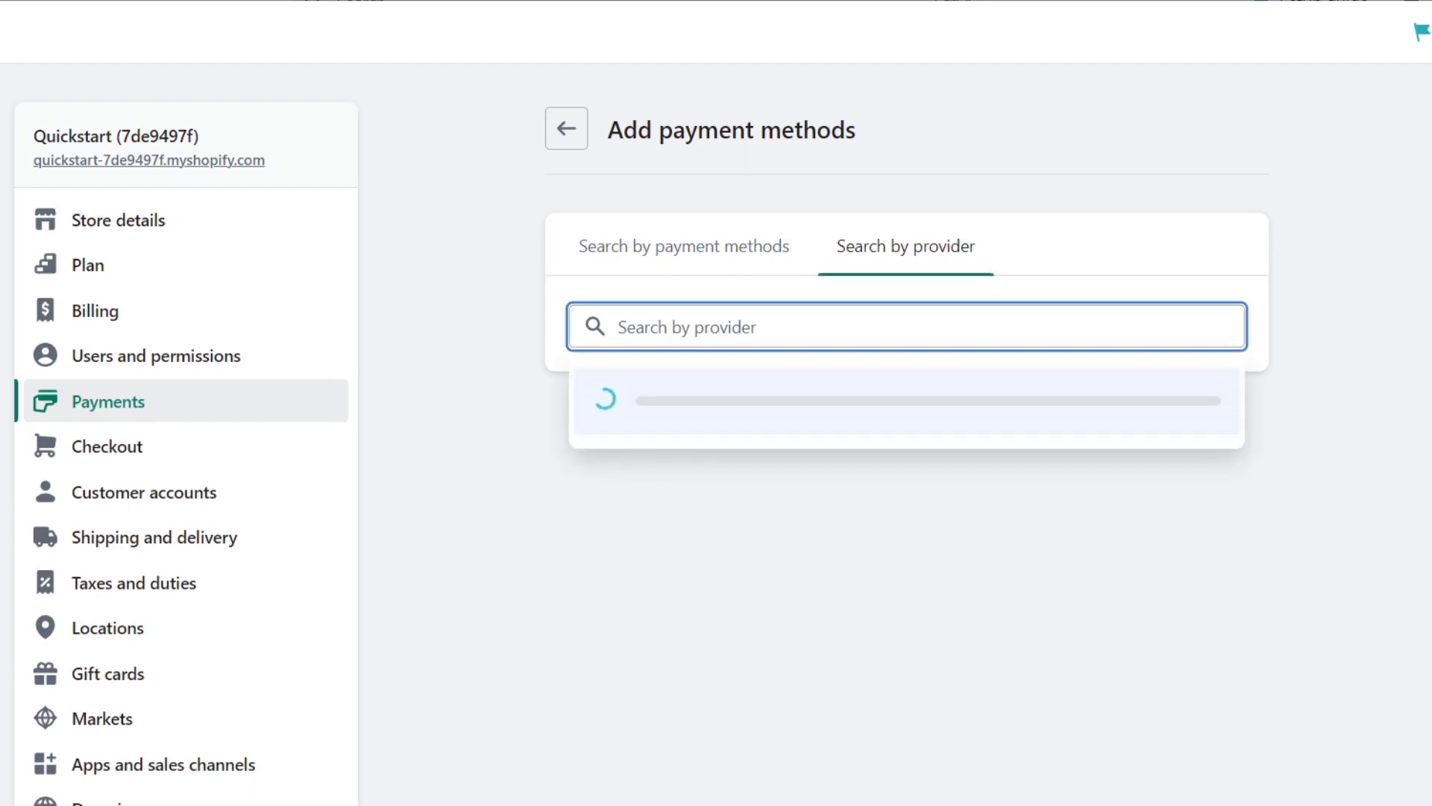
pyautogui.click(683, 245)
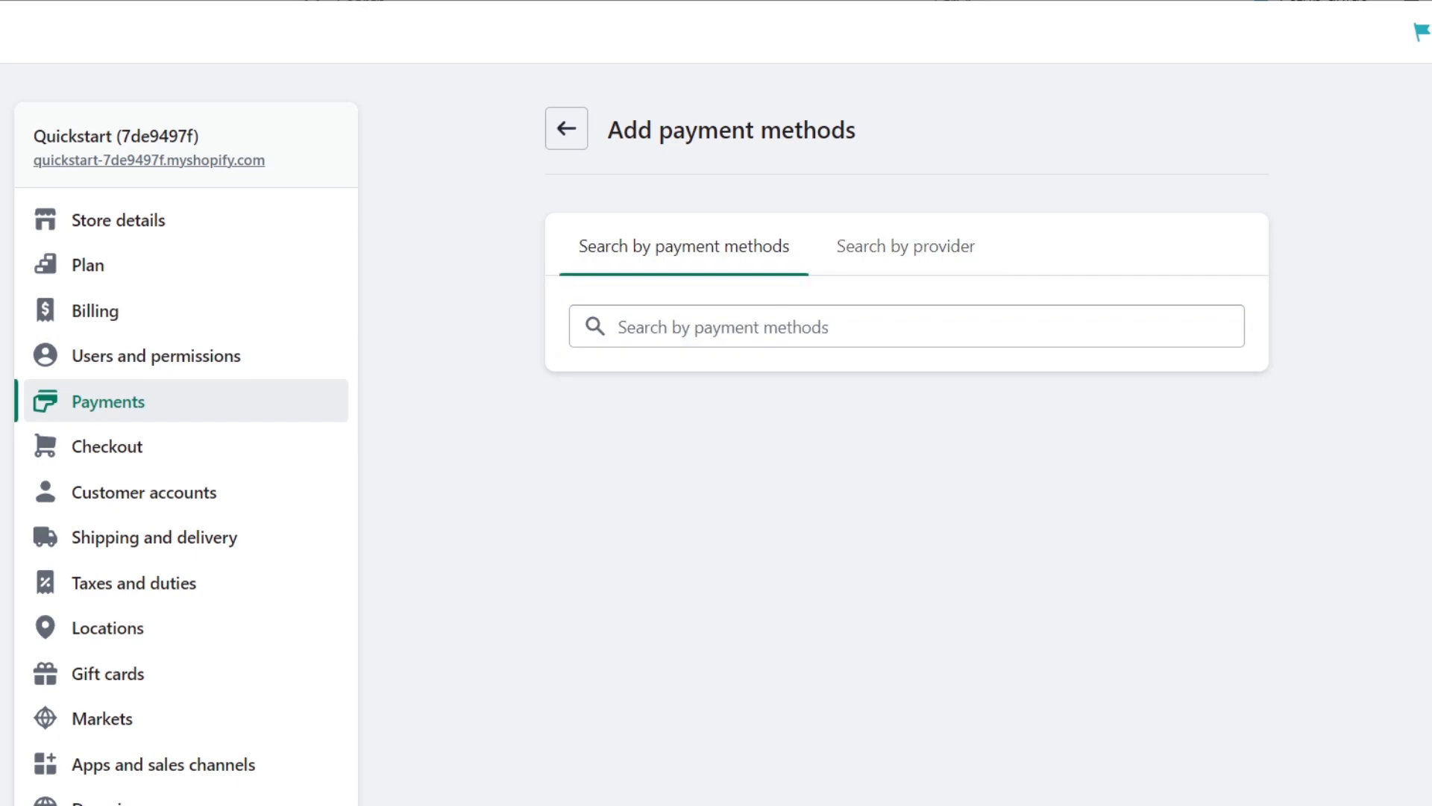
pyautogui.click(566, 128)
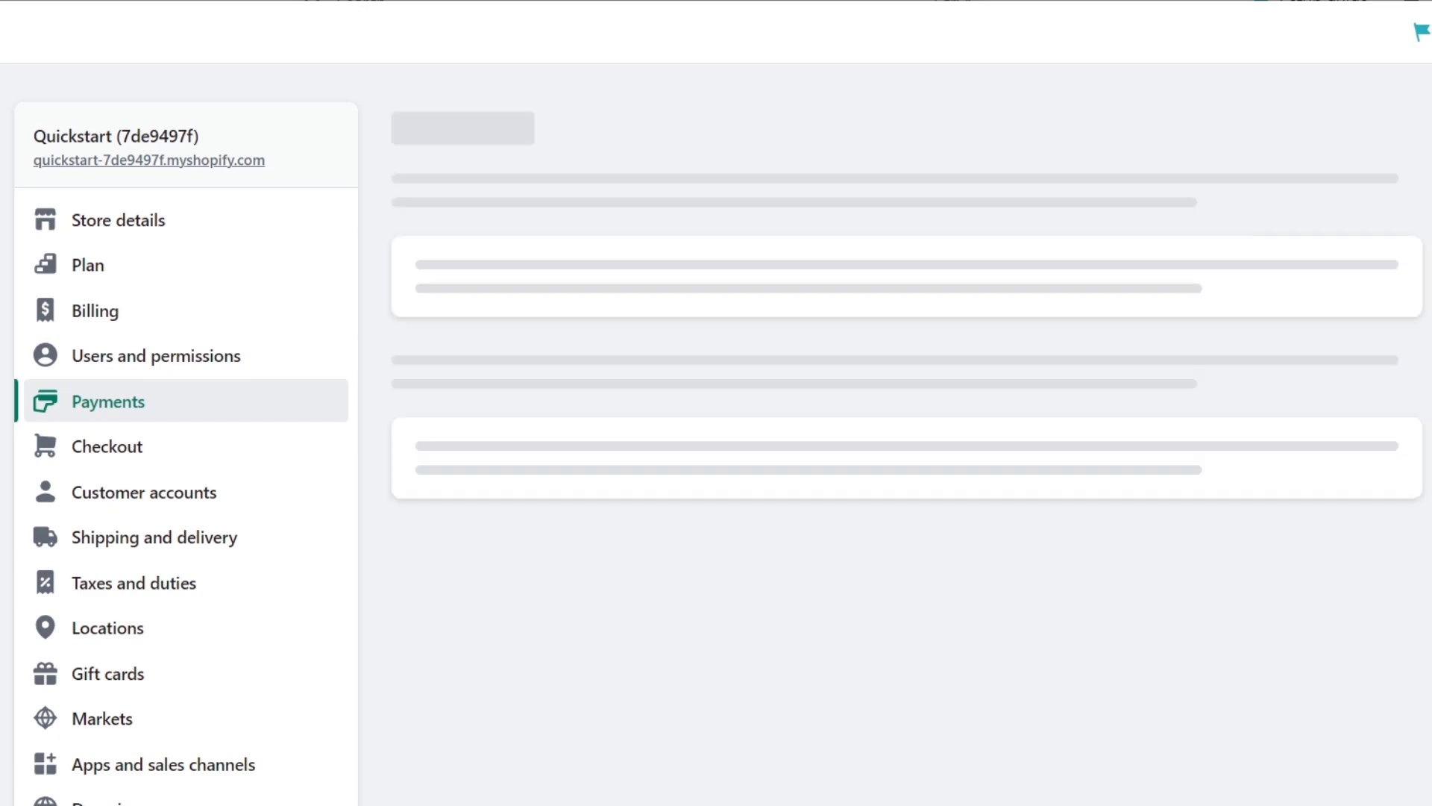
# Activate PayPal as an additional payment method and authorise Shopify's permissions to connect the PayPal account
pyautogui.scroll(-5, 717, 433)
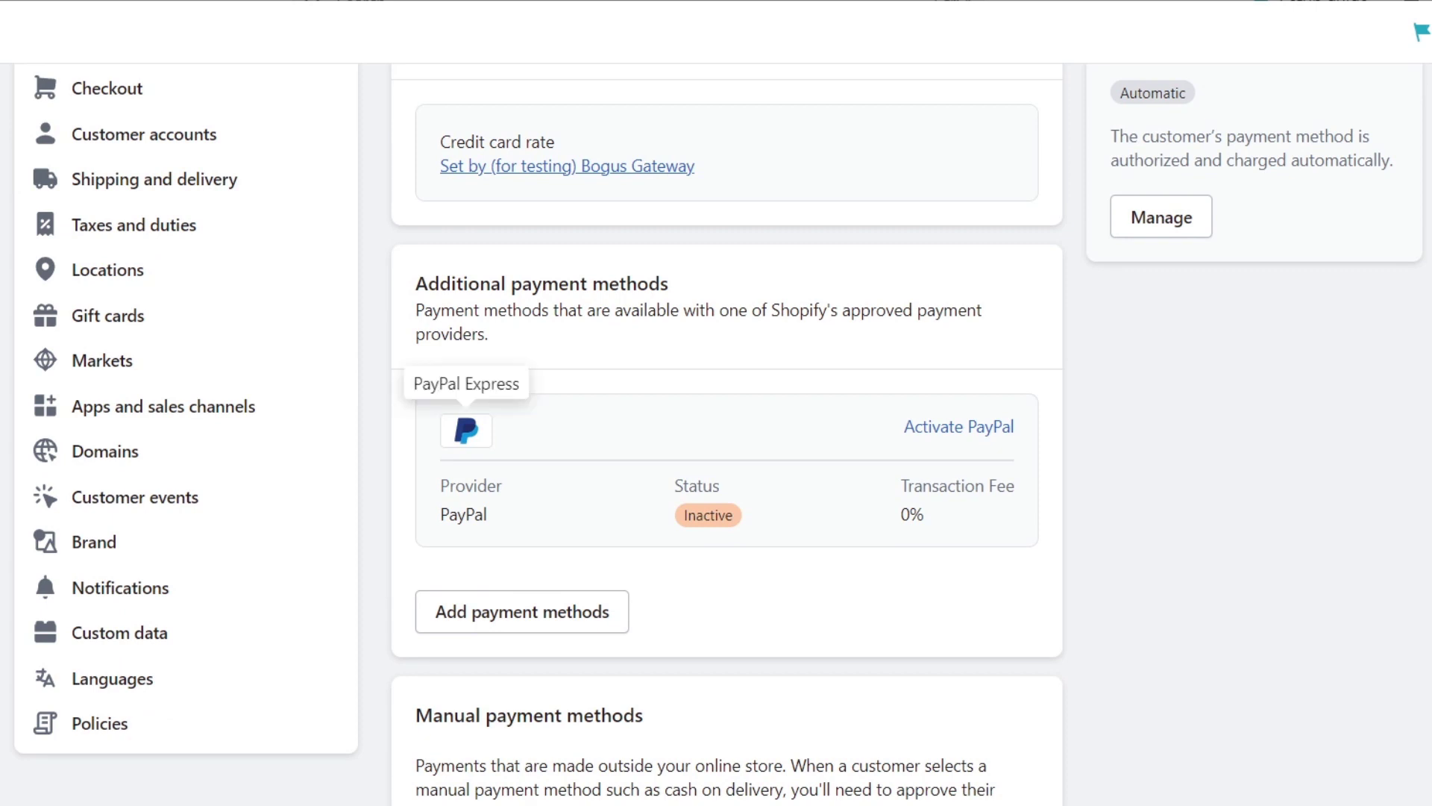
pyautogui.click(959, 427)
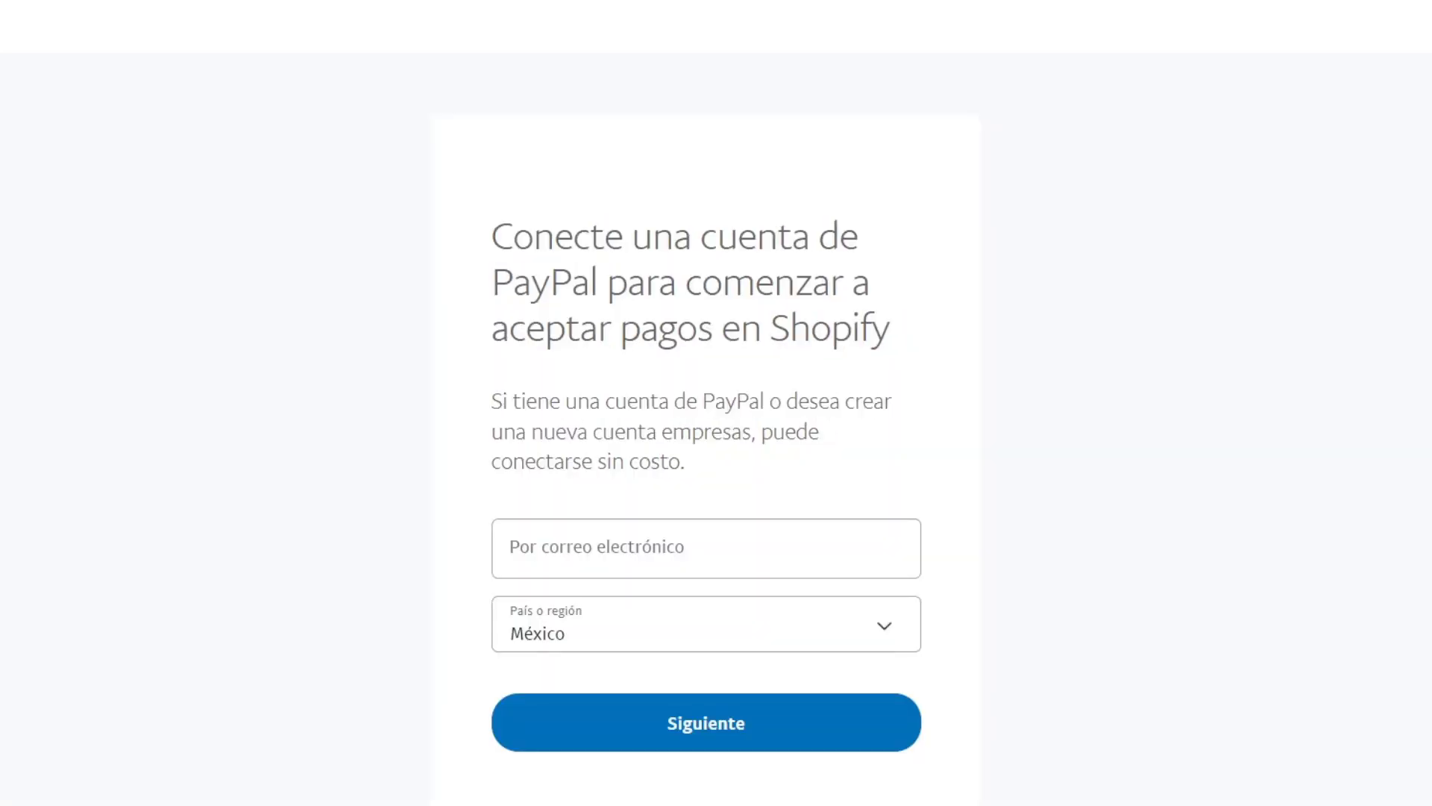
pyautogui.scroll(-2, 706, 477)
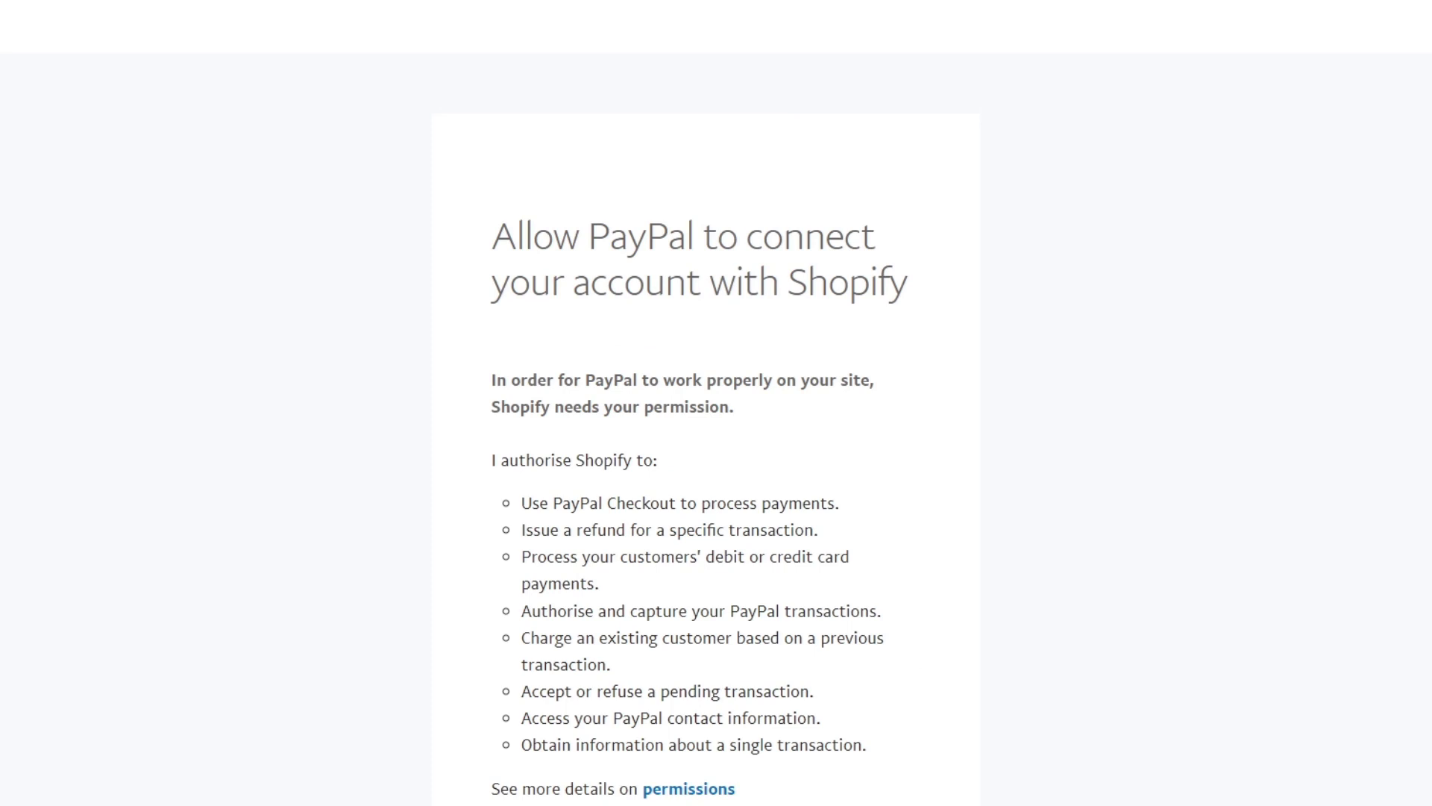
pyautogui.scroll(-5, 706, 403)
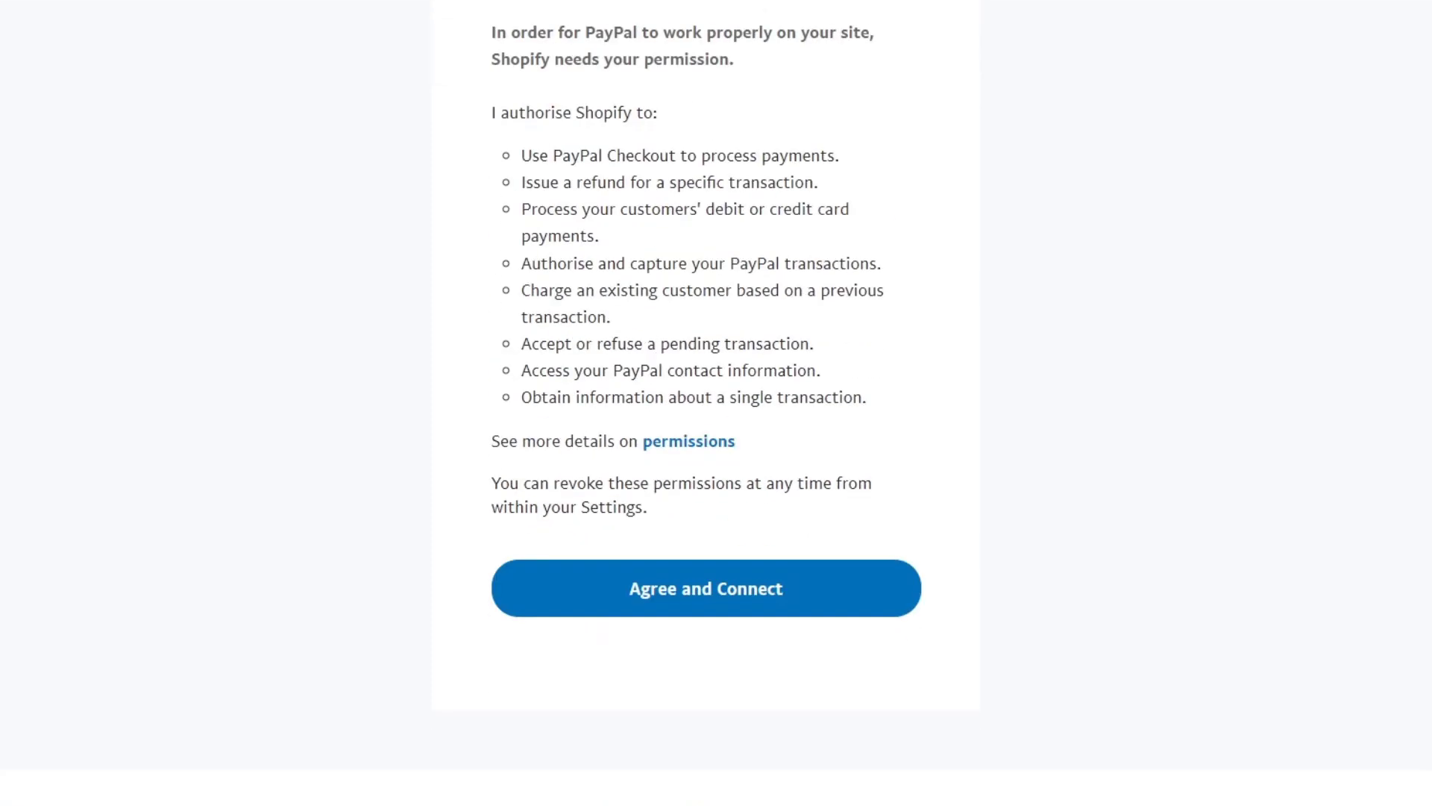
pyautogui.moveTo(658, 112); pyautogui.dragTo(518, 113)
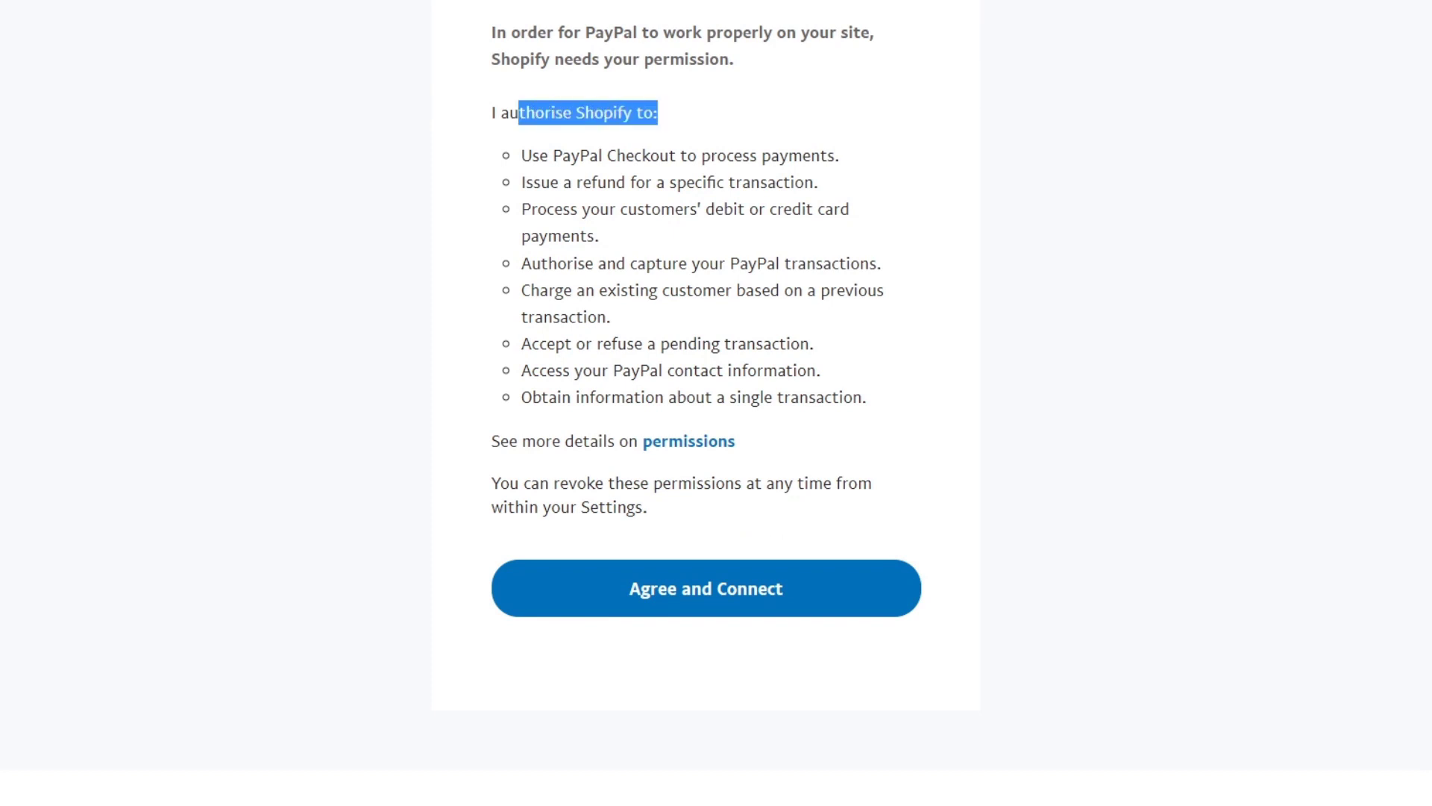
pyautogui.moveTo(657, 113); pyautogui.dragTo(823, 397)
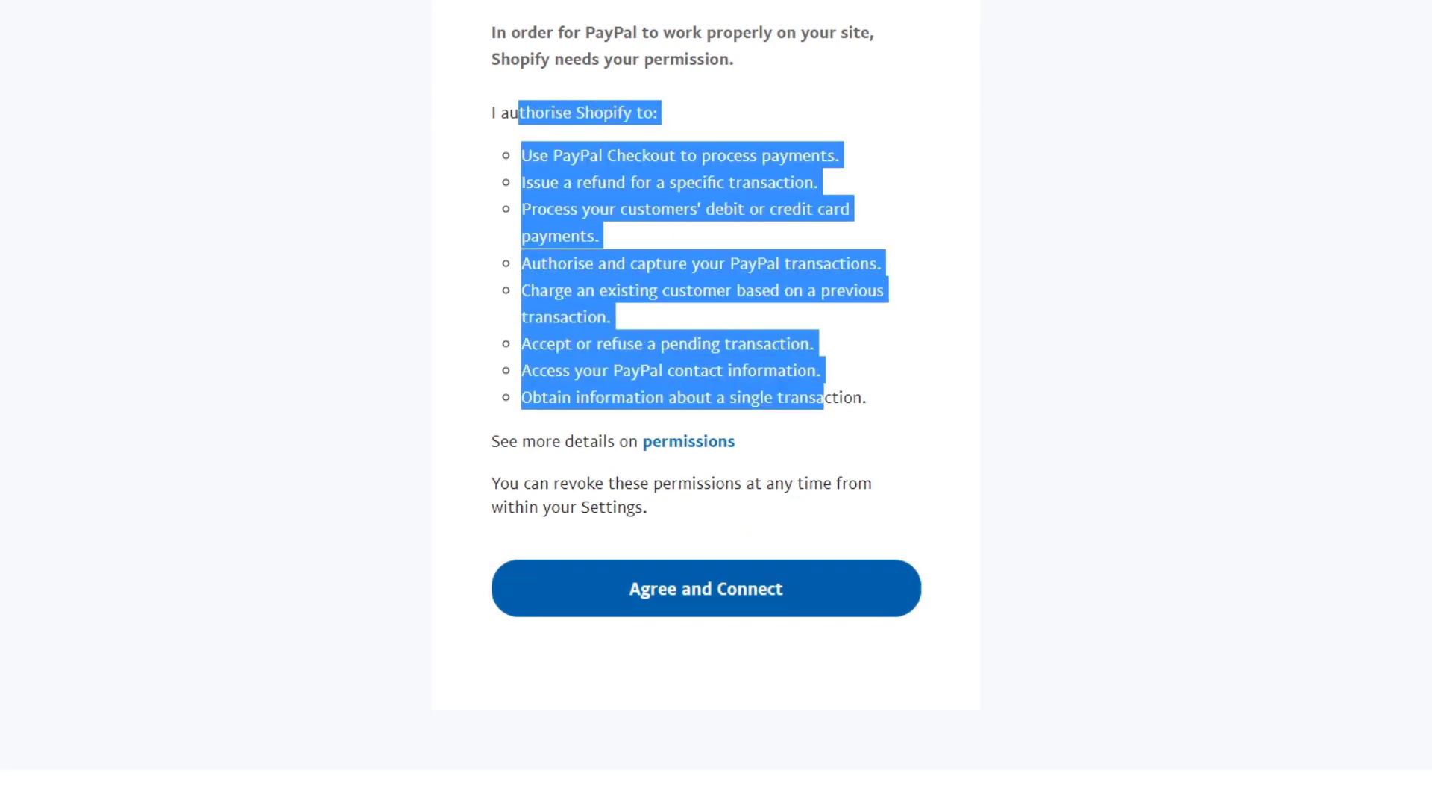
pyautogui.click(706, 588)
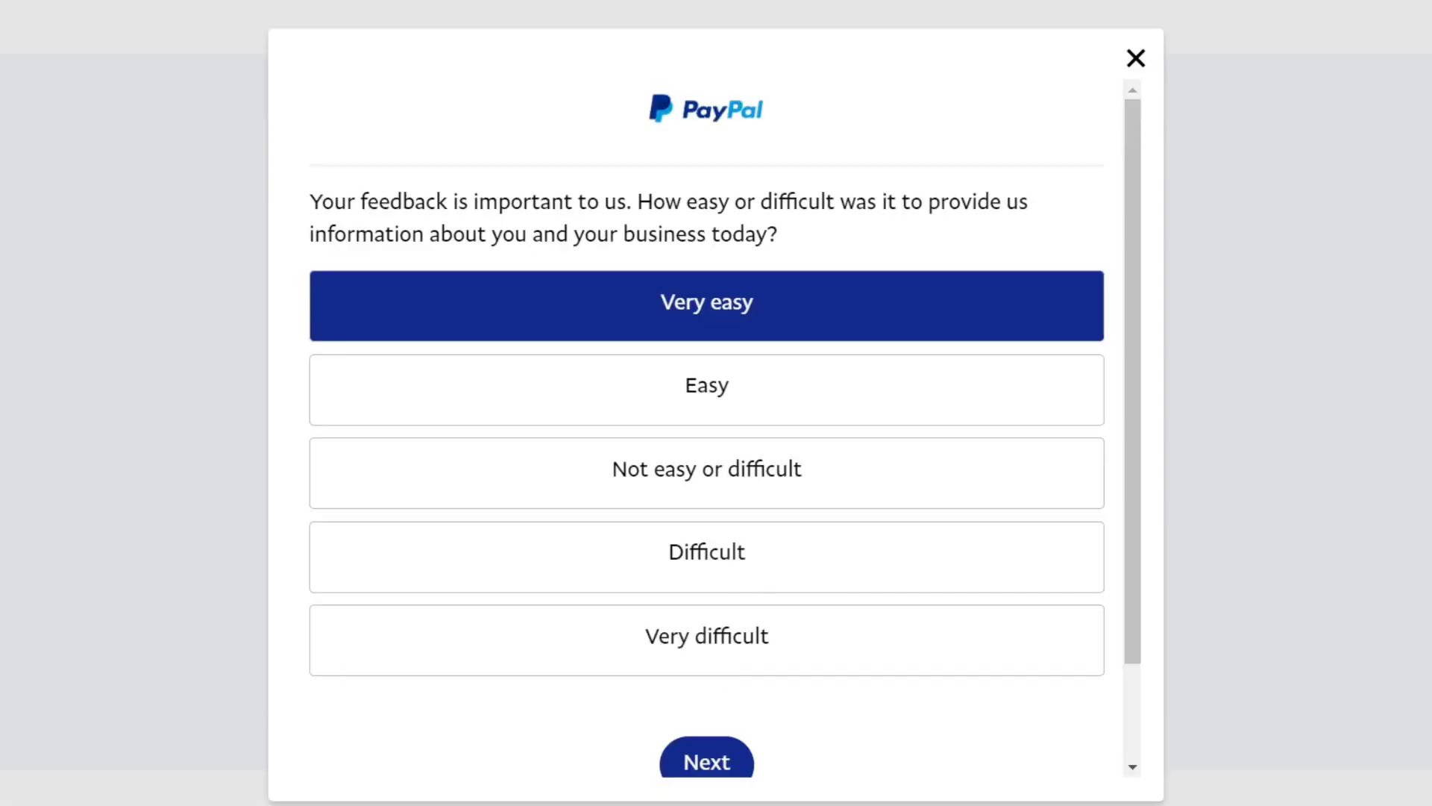
# Answer the PayPal feedback survey with "Very easy" and the comment "very well", and go back to Shopify
pyautogui.scroll(-2, 706, 426)
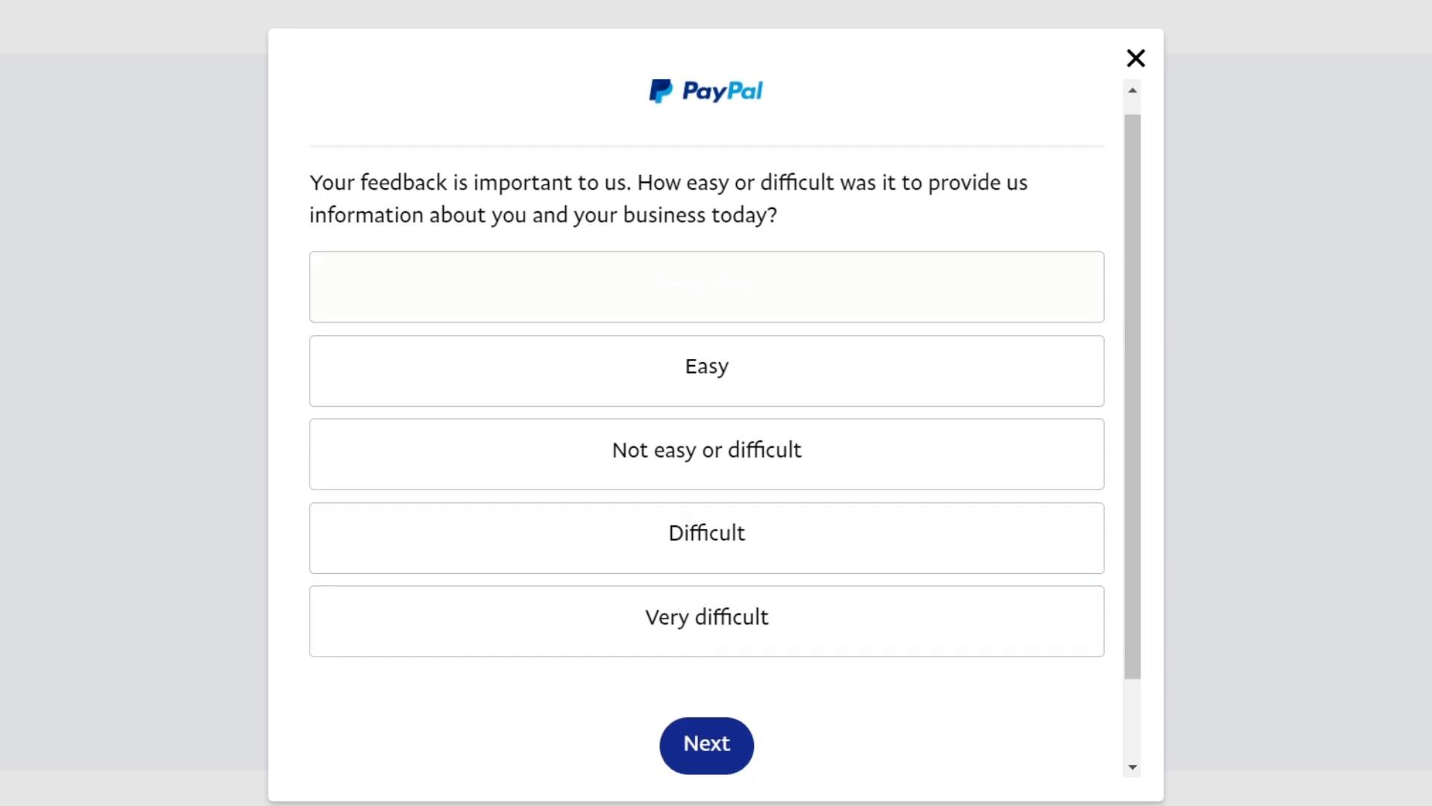
pyautogui.click(708, 647)
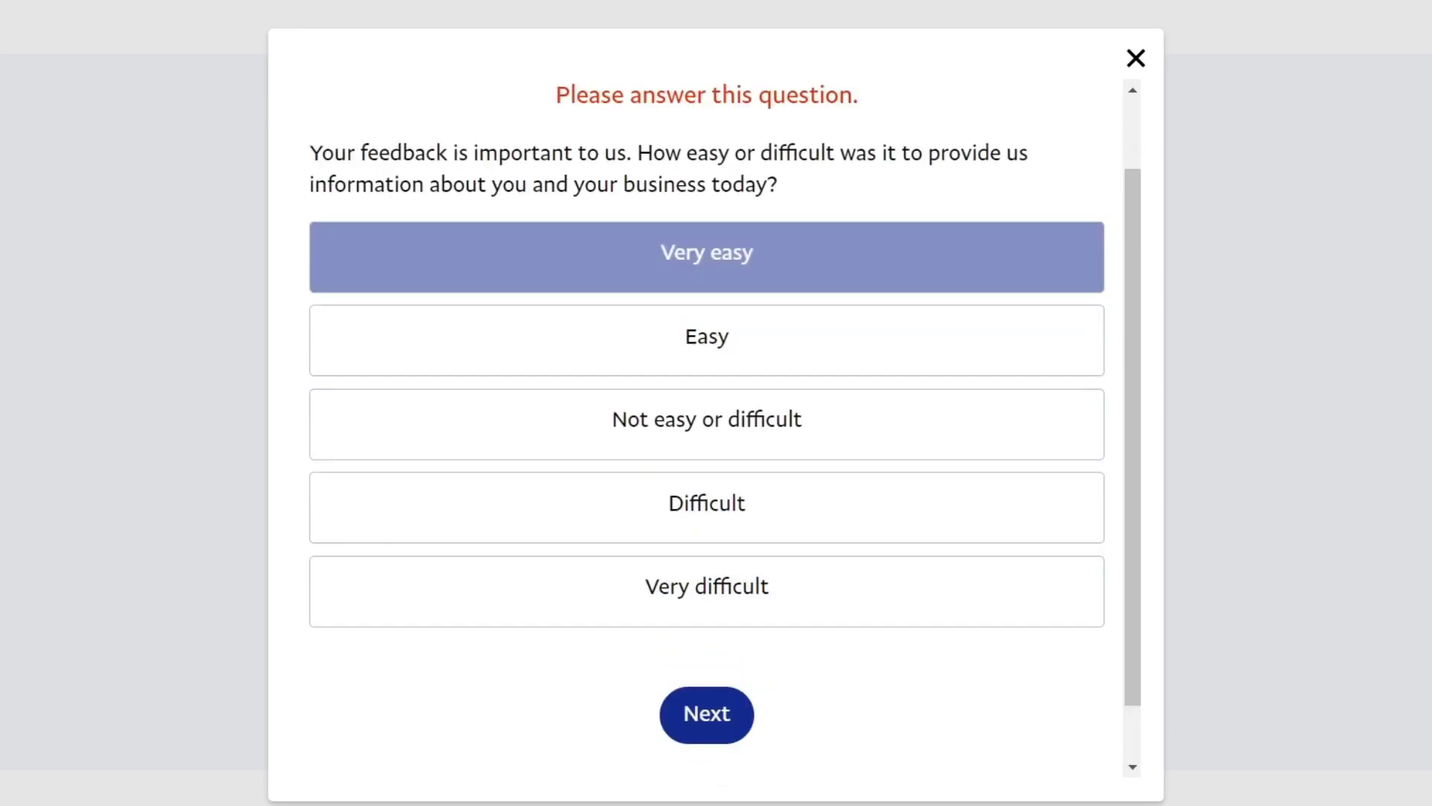
pyautogui.click(707, 257)
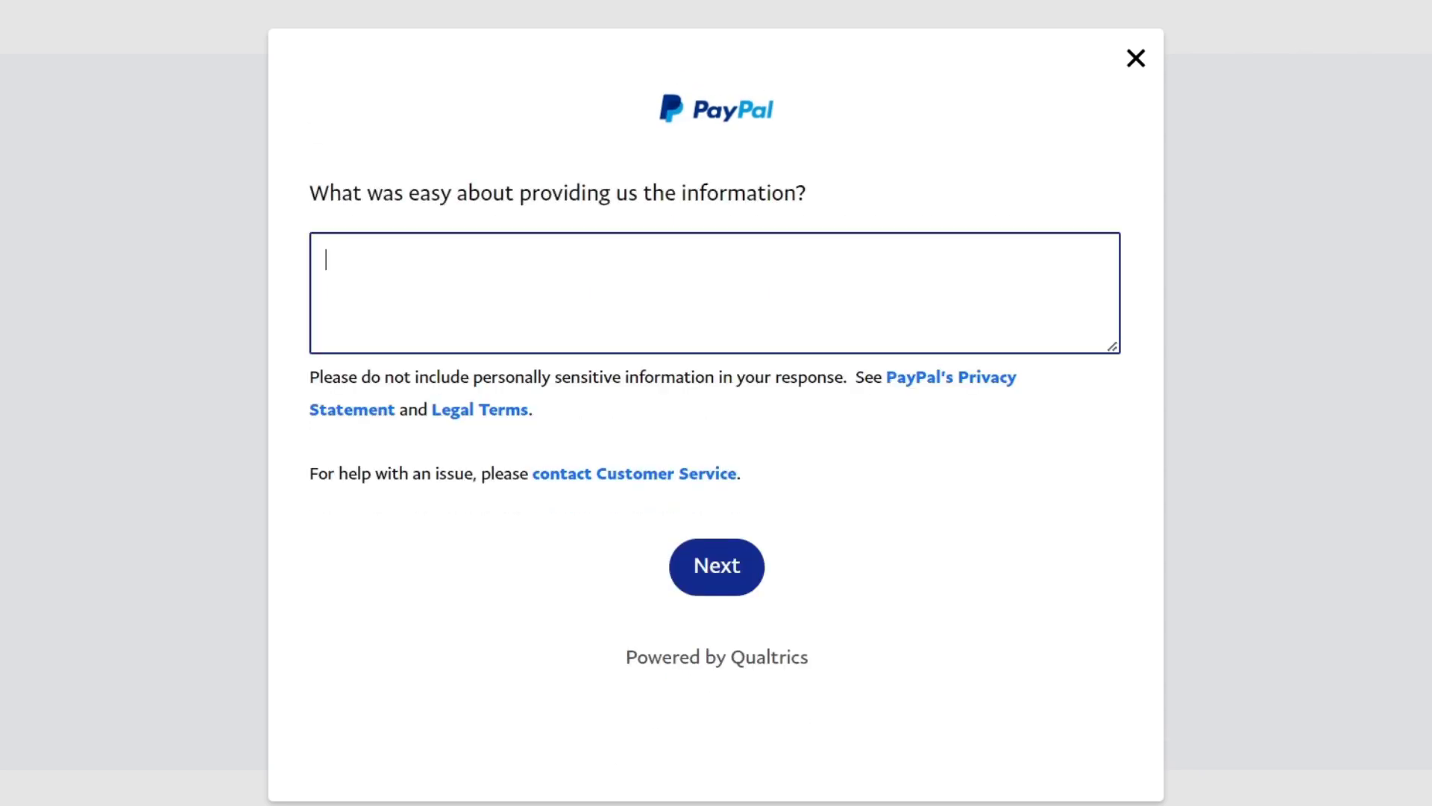
pyautogui.write('very well')
pyautogui.click(716, 565)
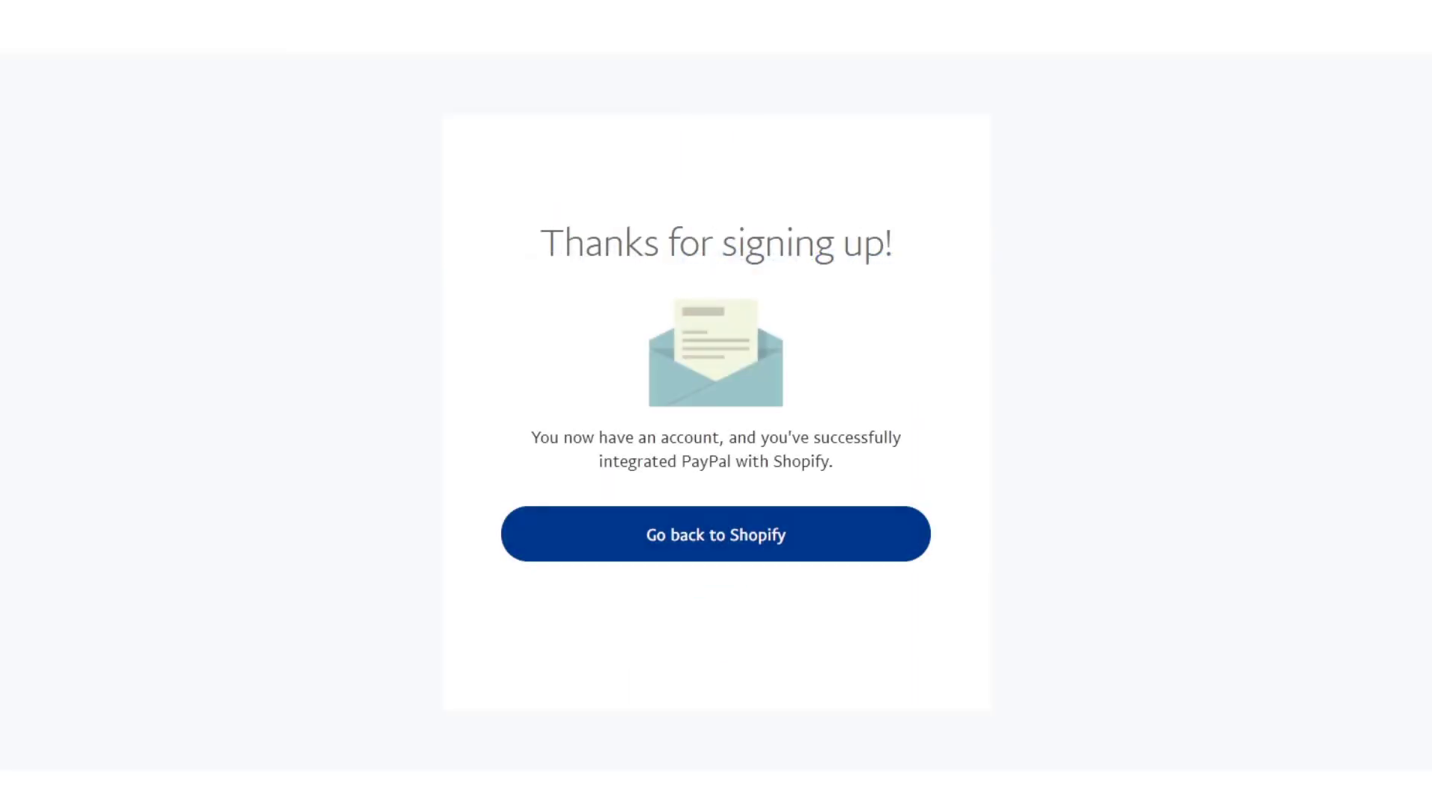
pyautogui.click(716, 534)
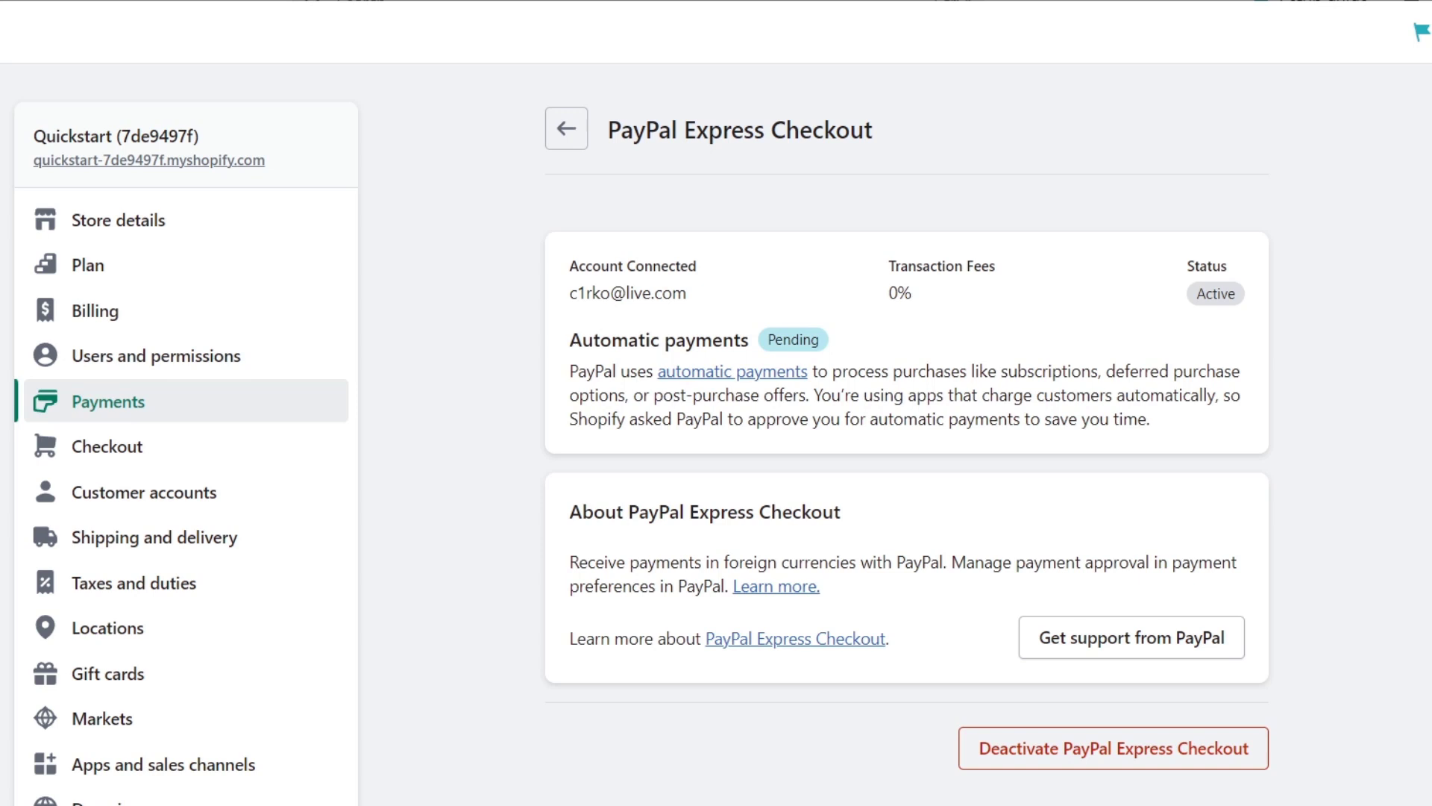
# Read the automatic payments information for PayPal Express Checkout and return to the Payments settings
pyautogui.moveTo(612, 340); pyautogui.dragTo(733, 340)
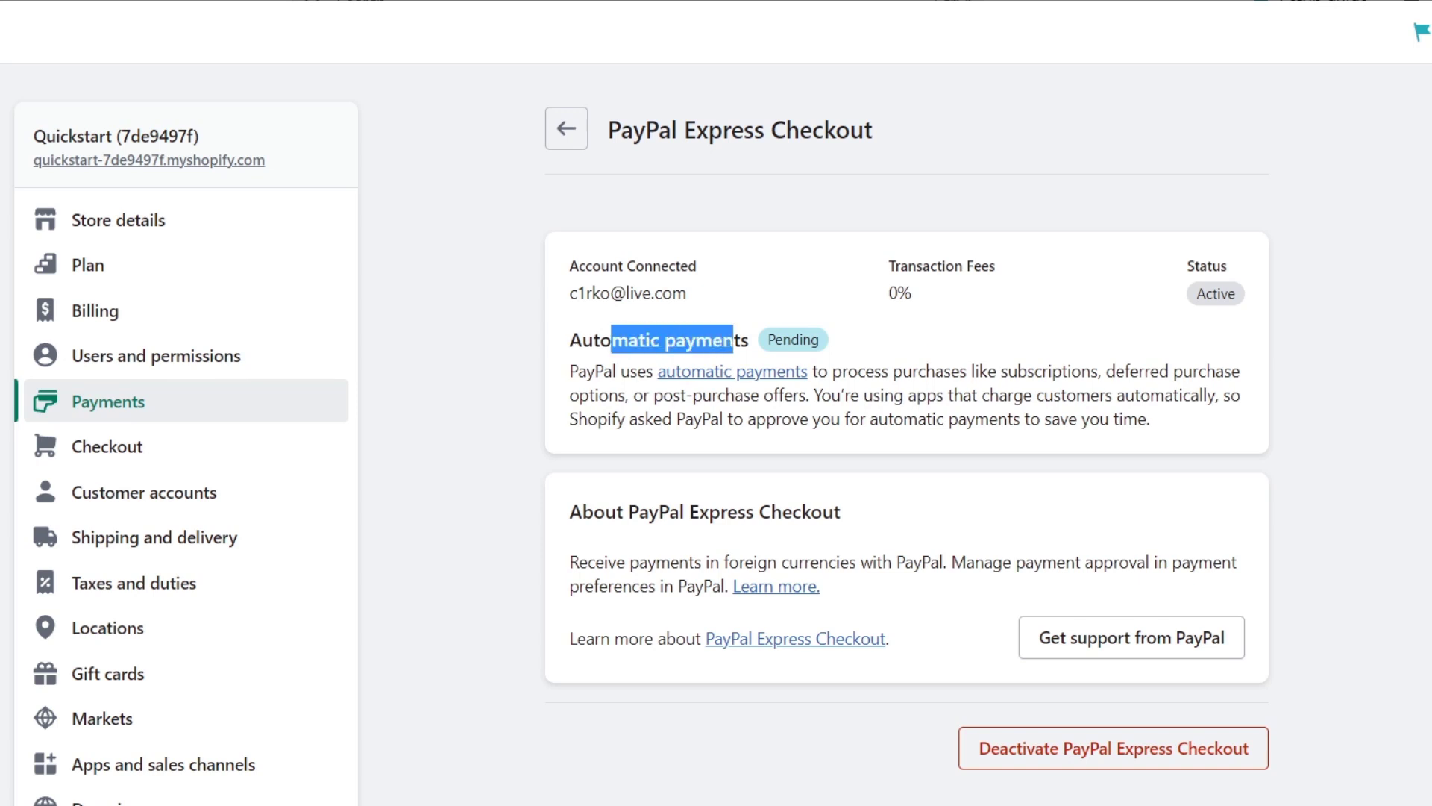
pyautogui.moveTo(902, 371); pyautogui.dragTo(1215, 396)
pyautogui.click(1215, 395)
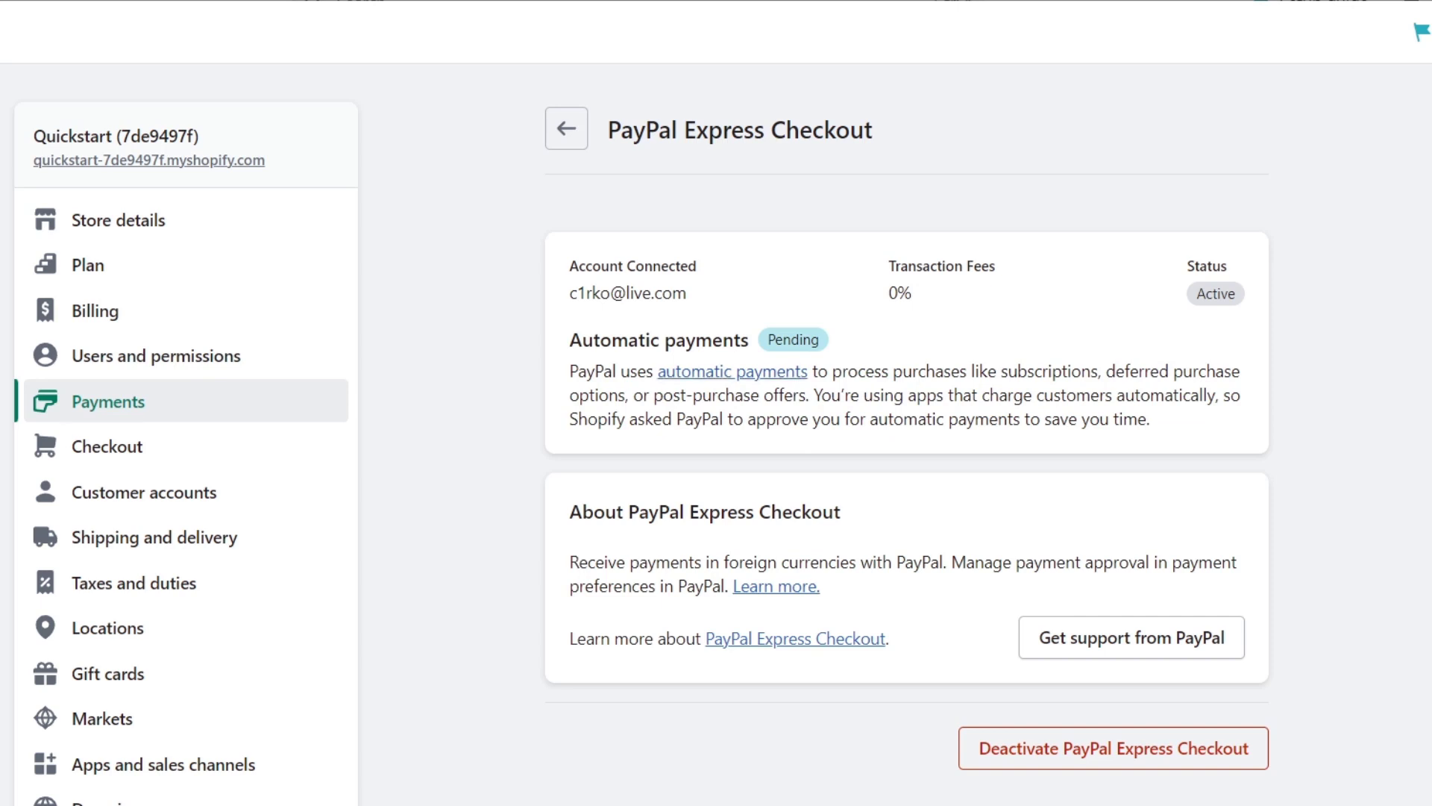
pyautogui.click(566, 129)
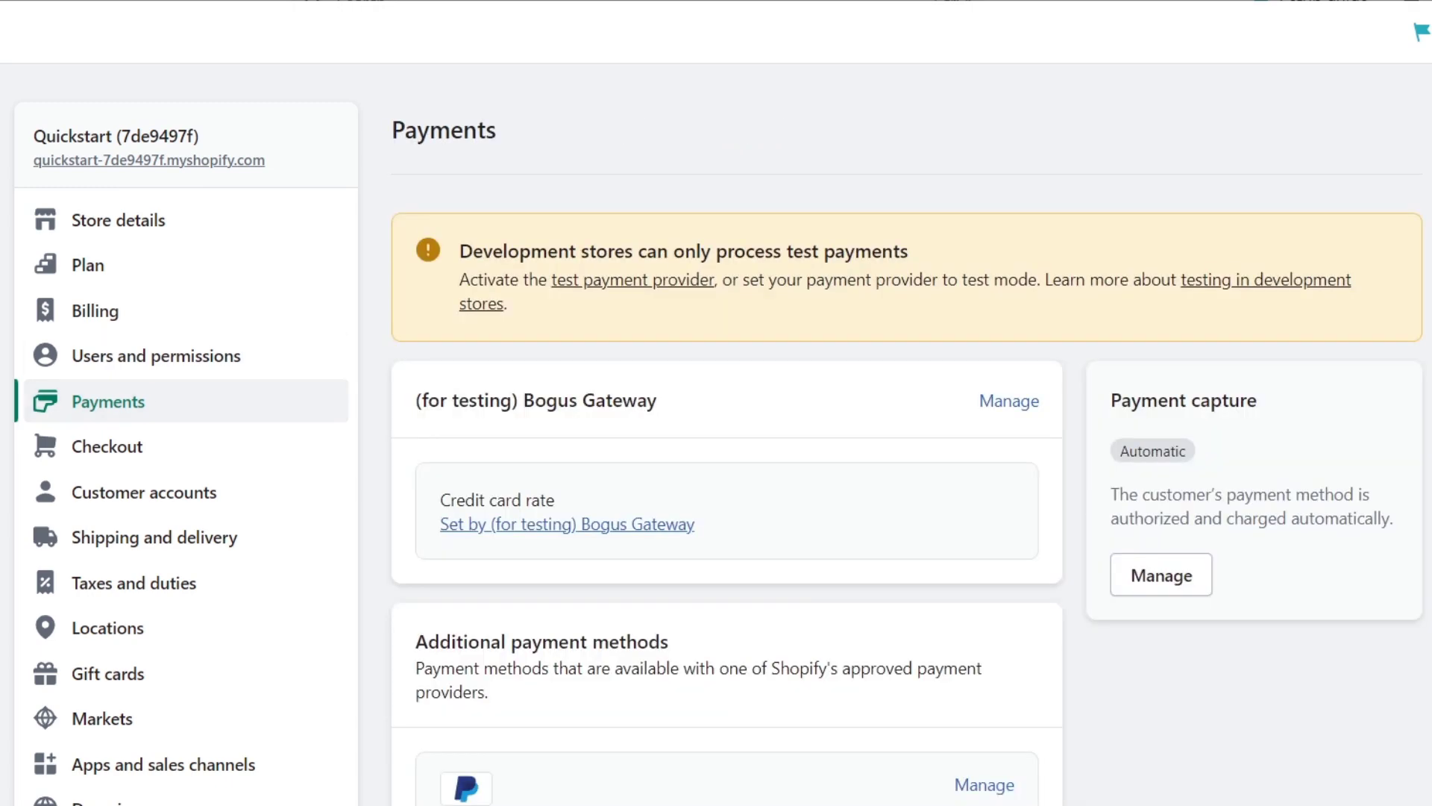
# Search the additional payment methods by provider for "p" and browse the matching providers
pyautogui.scroll(-5, 716, 432)
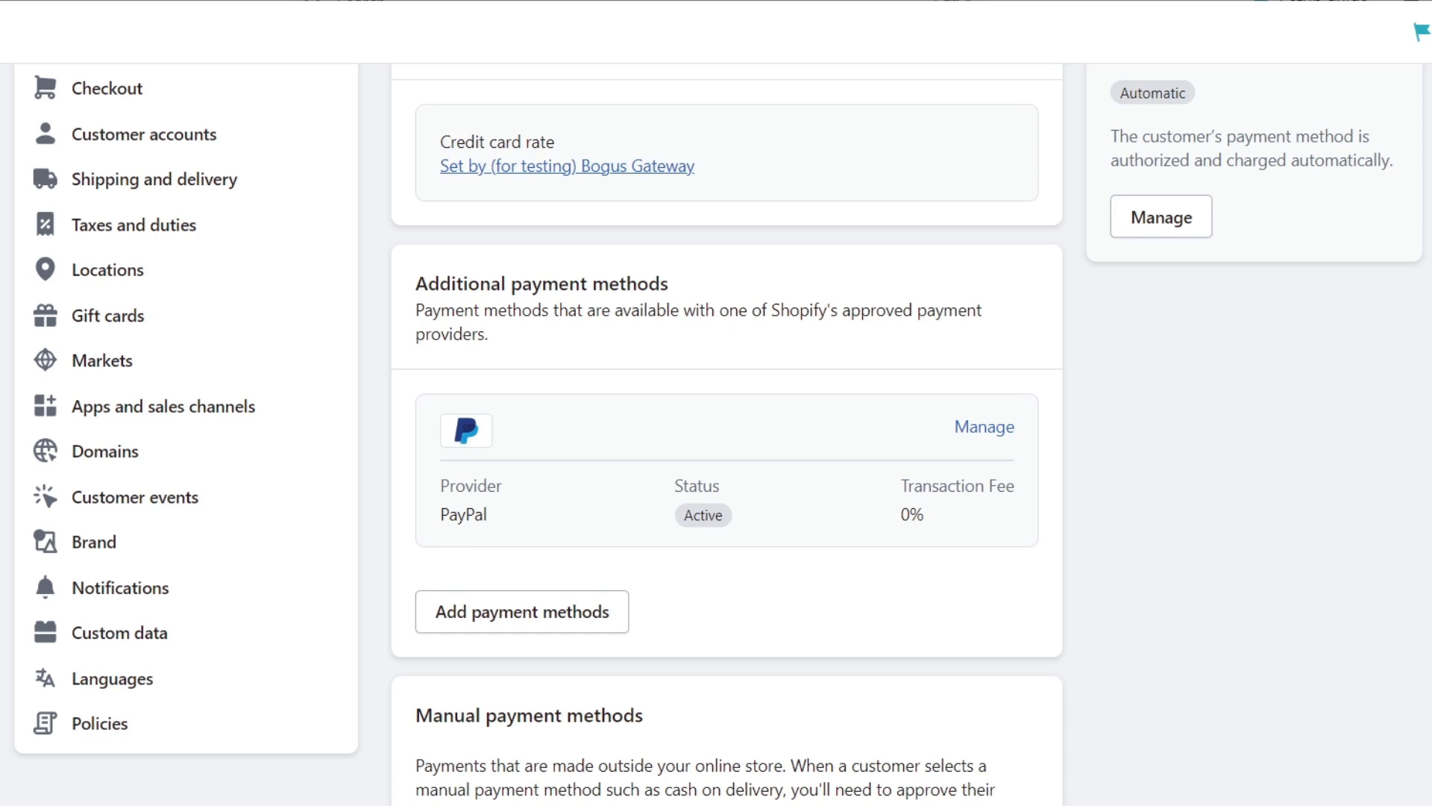
pyautogui.click(522, 611)
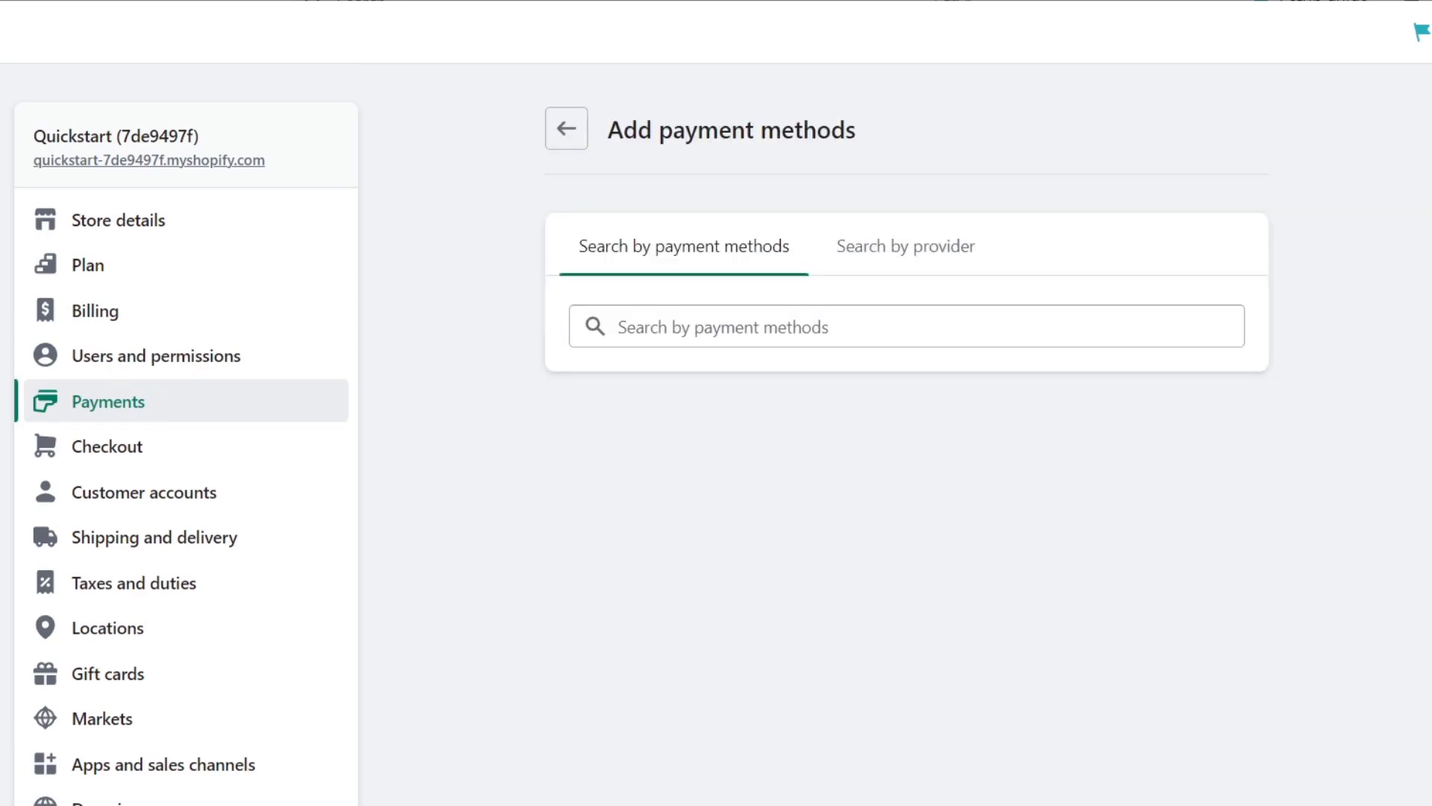
pyautogui.click(905, 246)
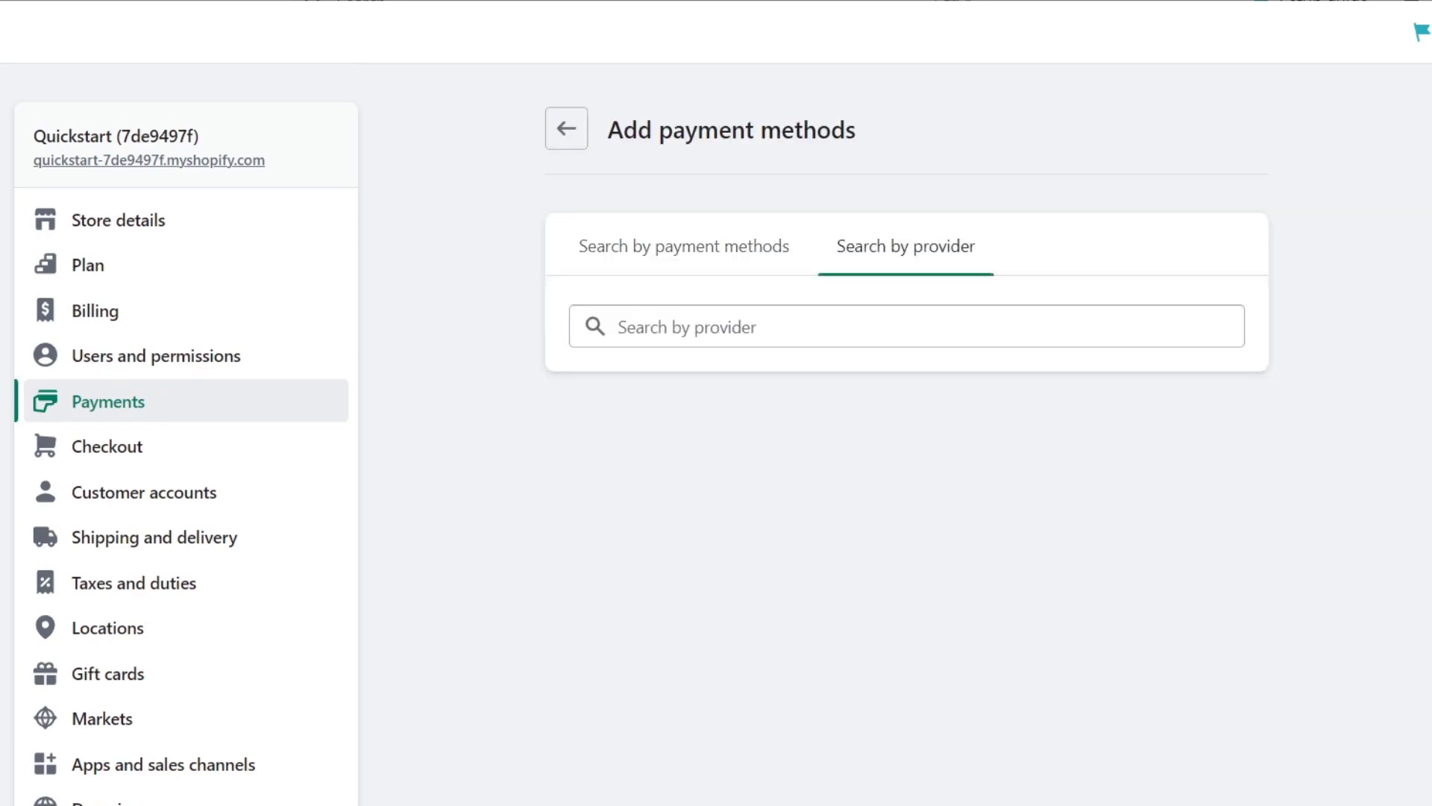
pyautogui.click(618, 327)
pyautogui.write('p')
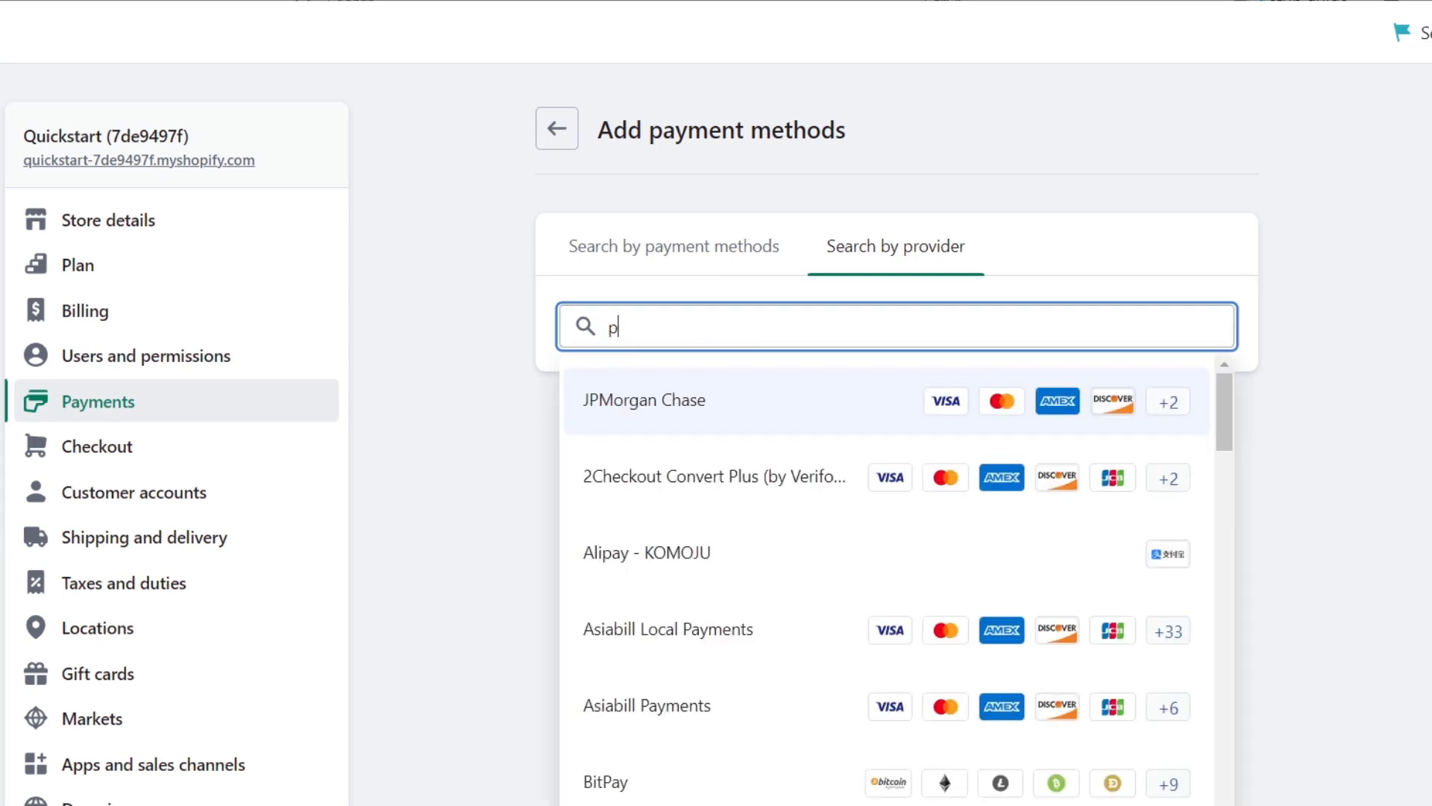
pyautogui.scroll(-6, 887, 600)
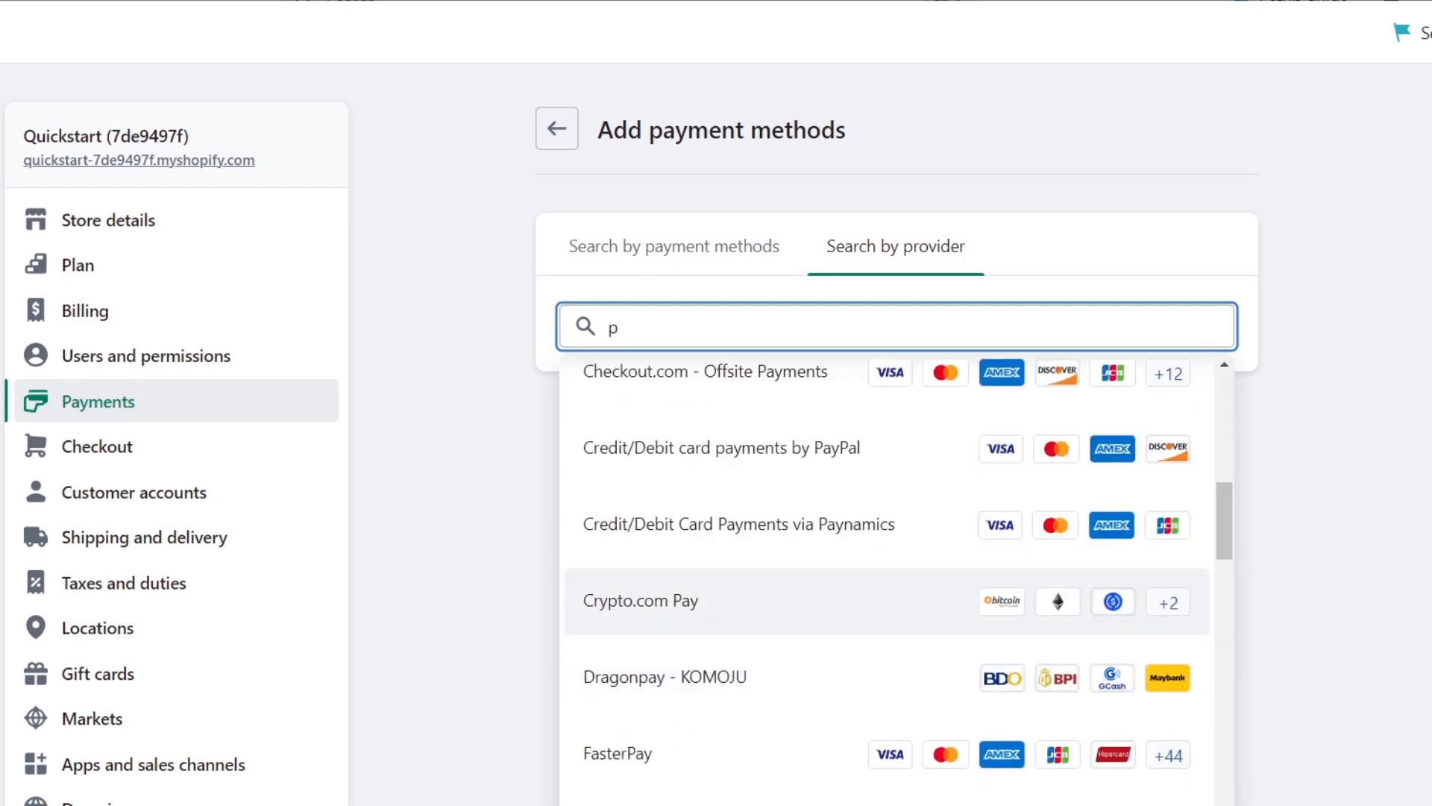
pyautogui.scroll(-9, 887, 590)
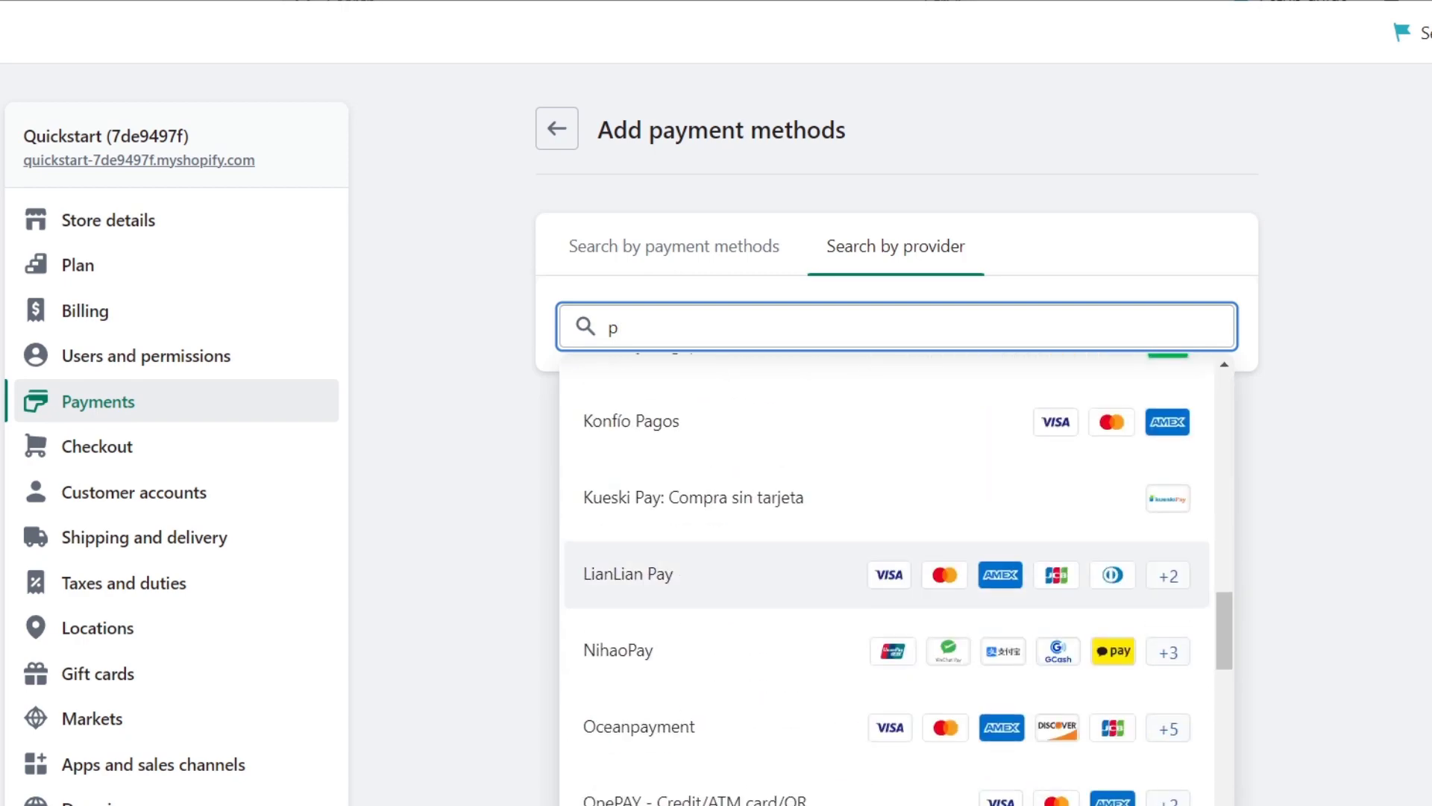
pyautogui.scroll(3, 887, 581)
pyautogui.scroll(-3, 887, 581)
pyautogui.scroll(-14, 887, 582)
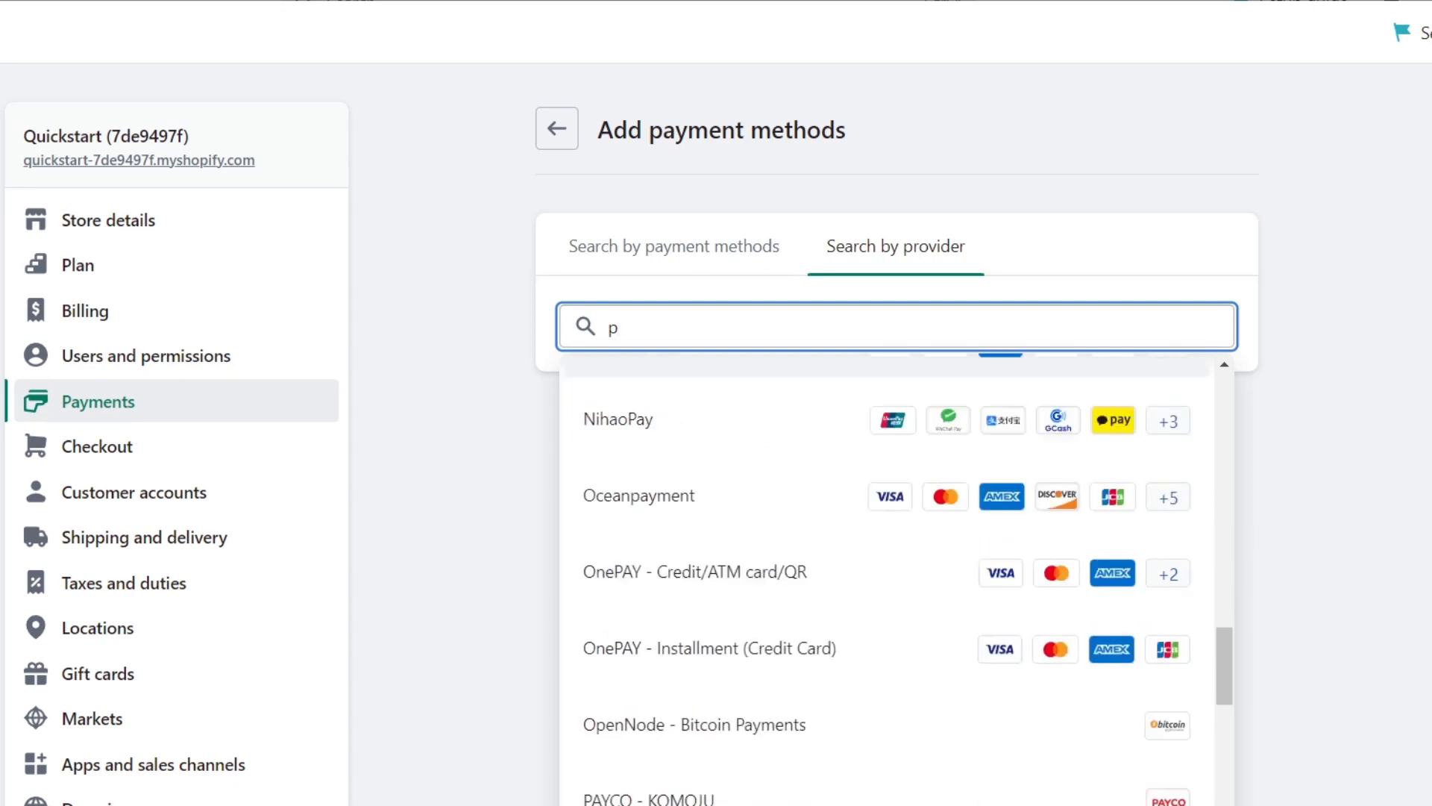
pyautogui.scroll(-1, 888, 582)
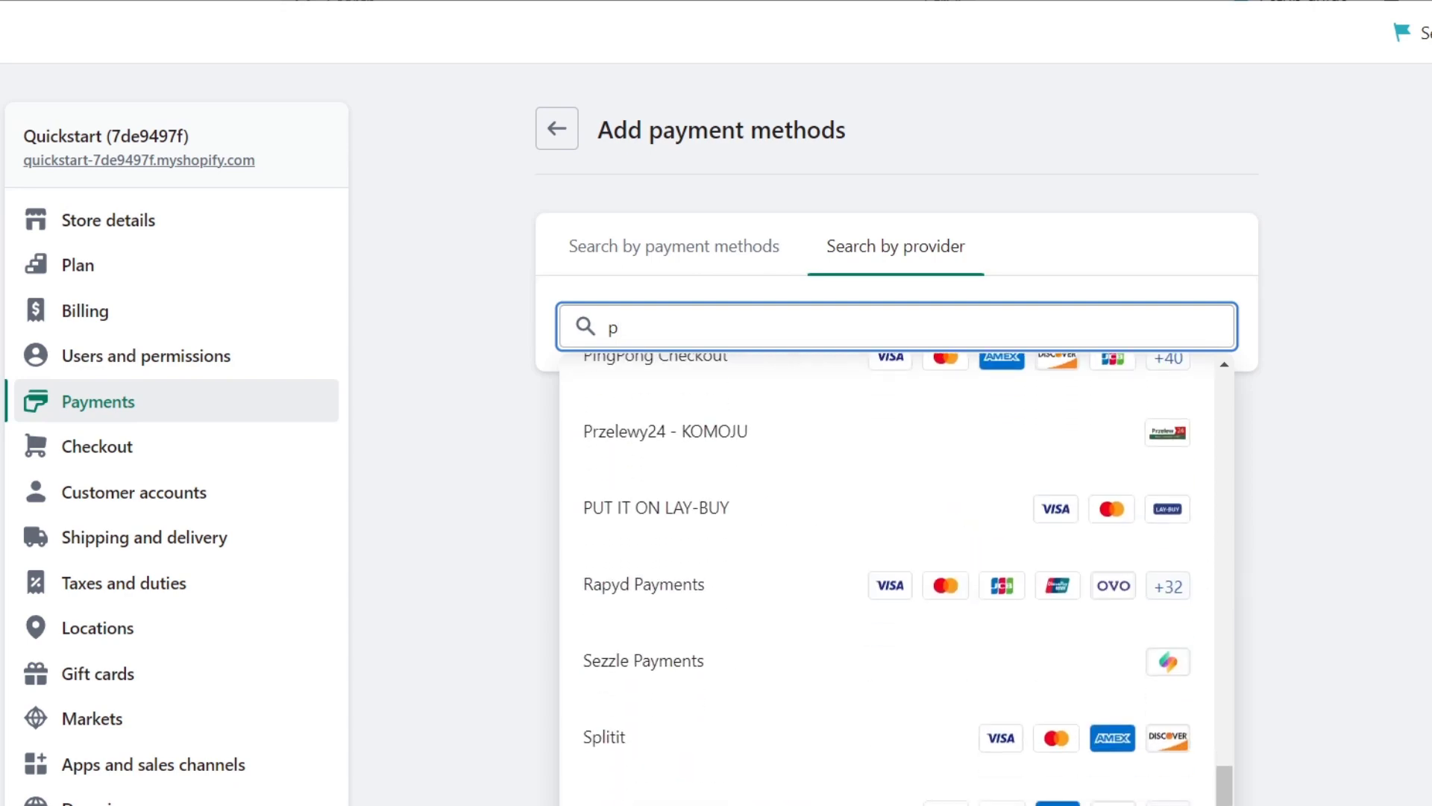
pyautogui.scroll(20, 888, 582)
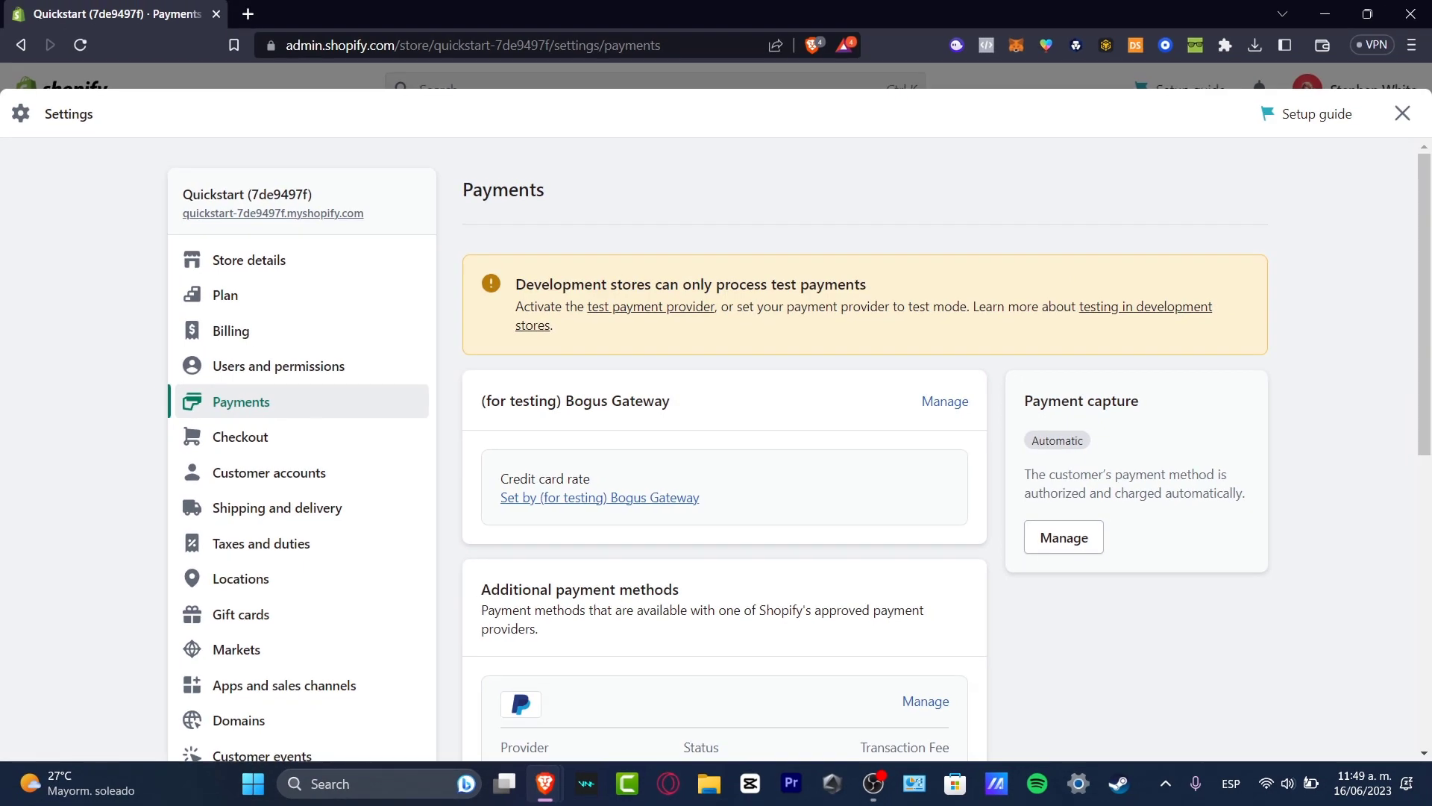
pyautogui.scroll(-3, 1065, 537)
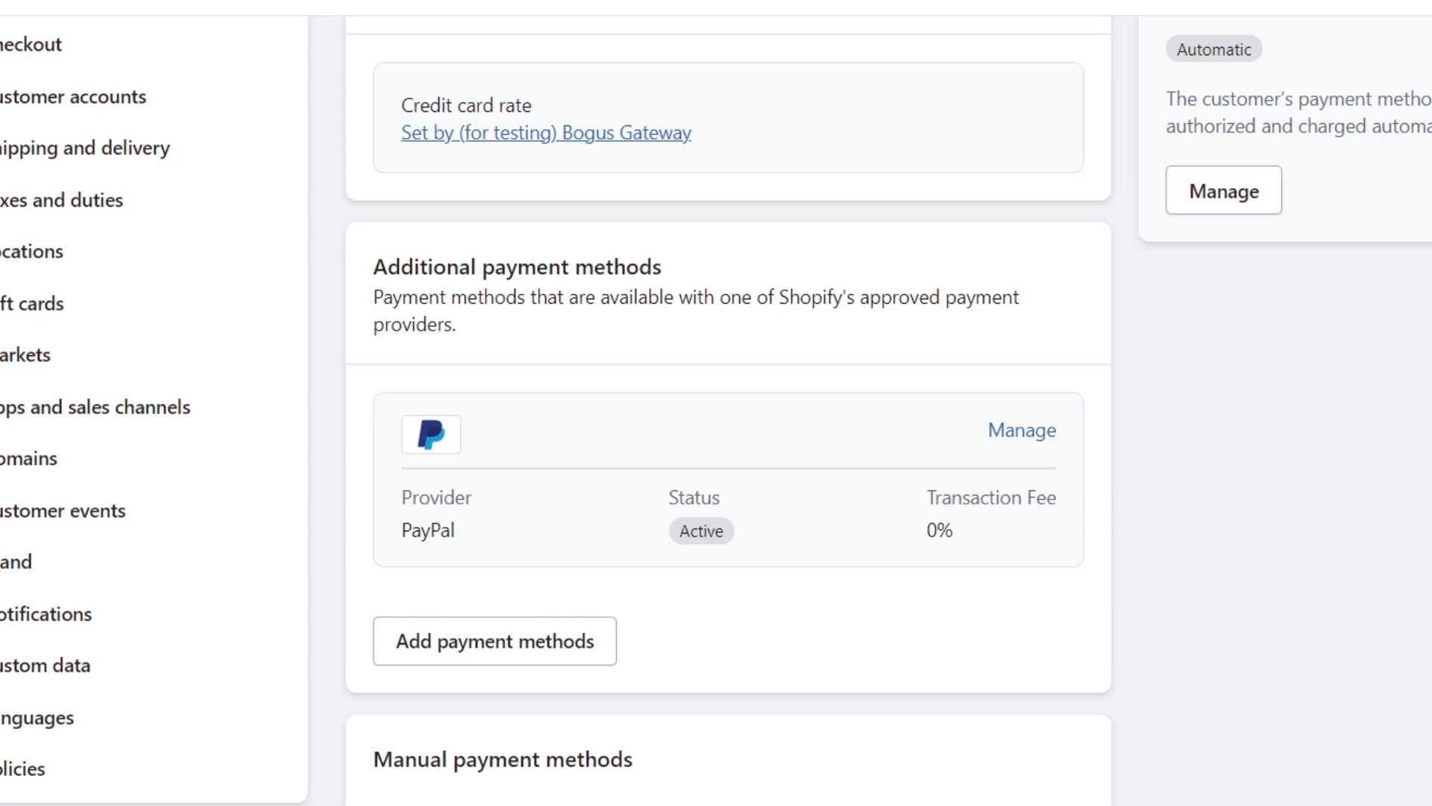
pyautogui.scroll(5, 716, 410)
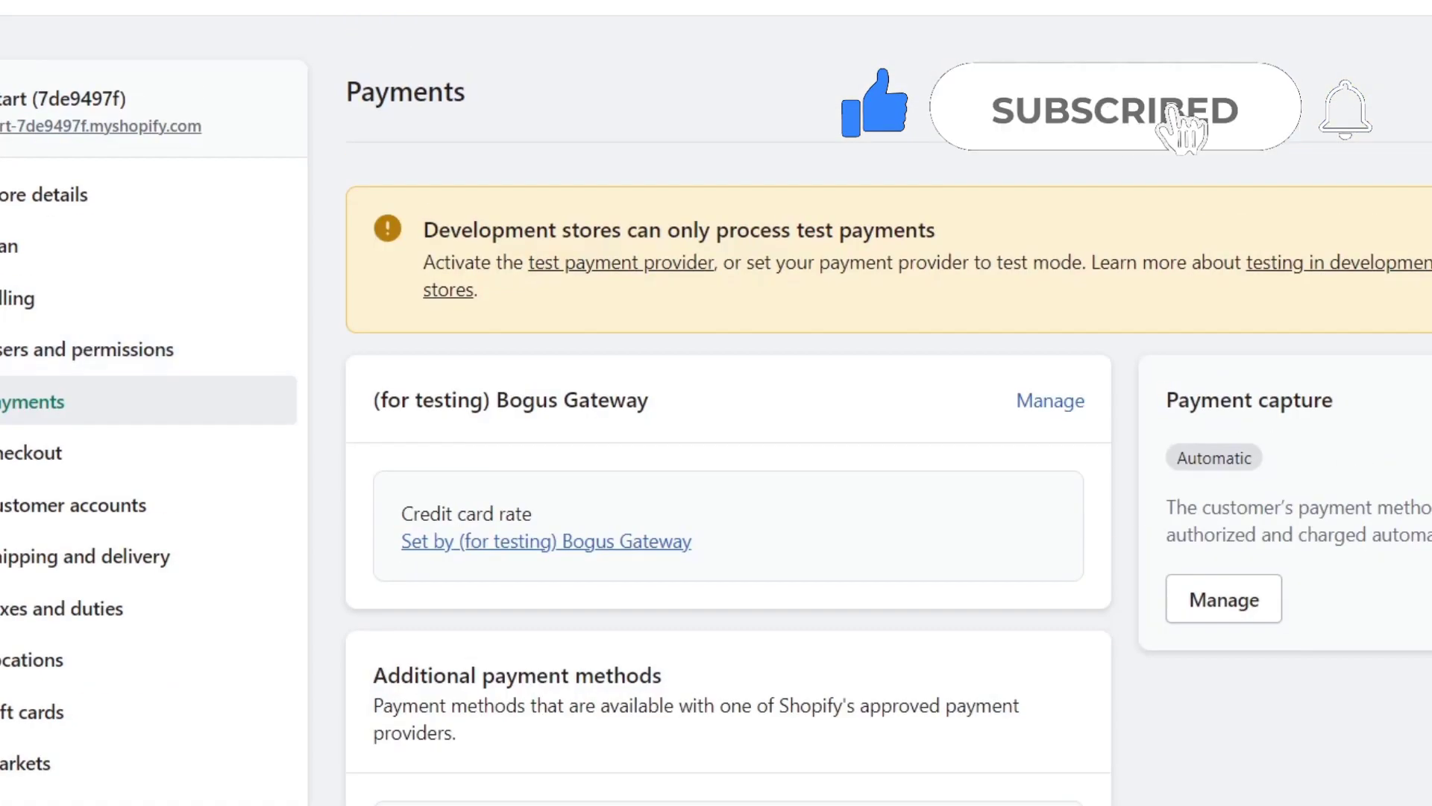